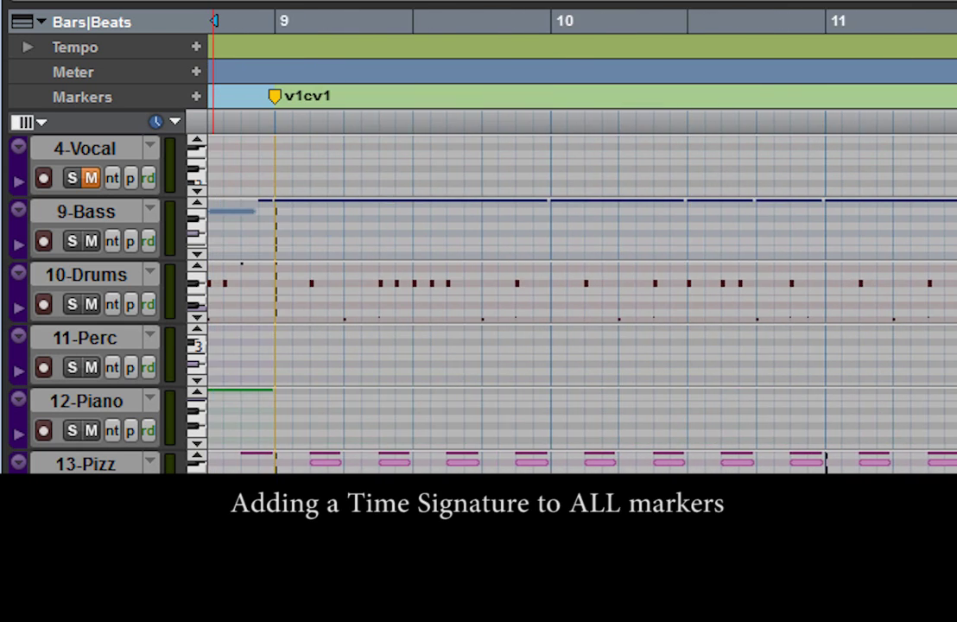
- Add a 4/4 meter change at the v1cv1 marker on bar 9
left_click(277, 97)
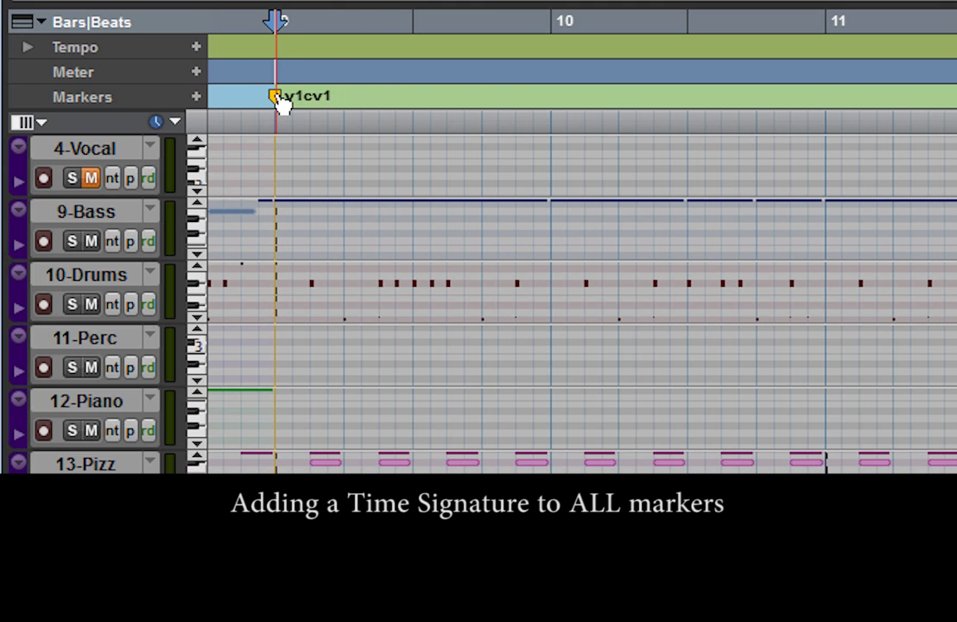
left_click(196, 73)
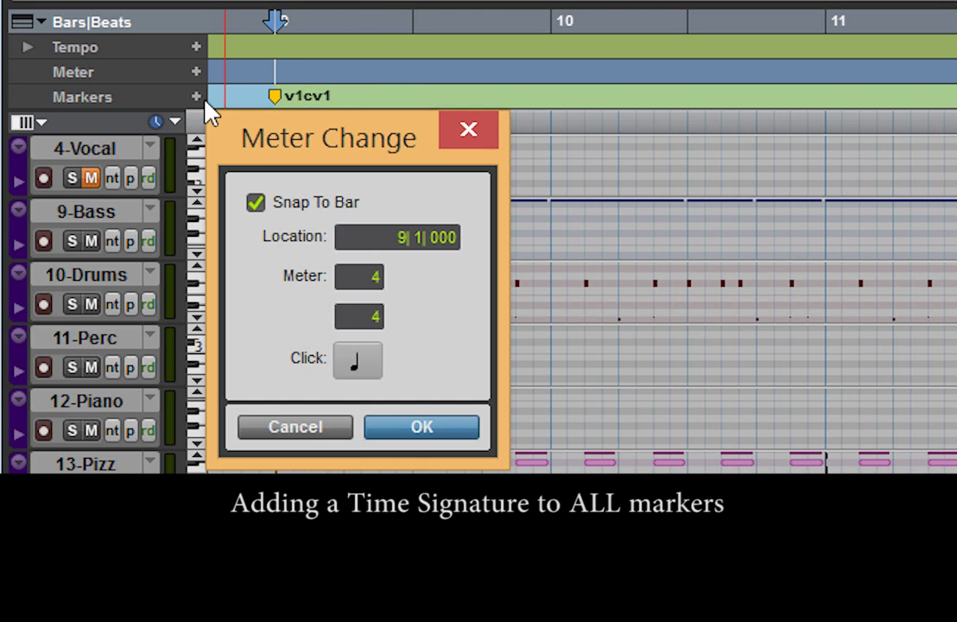
left_click(406, 435)
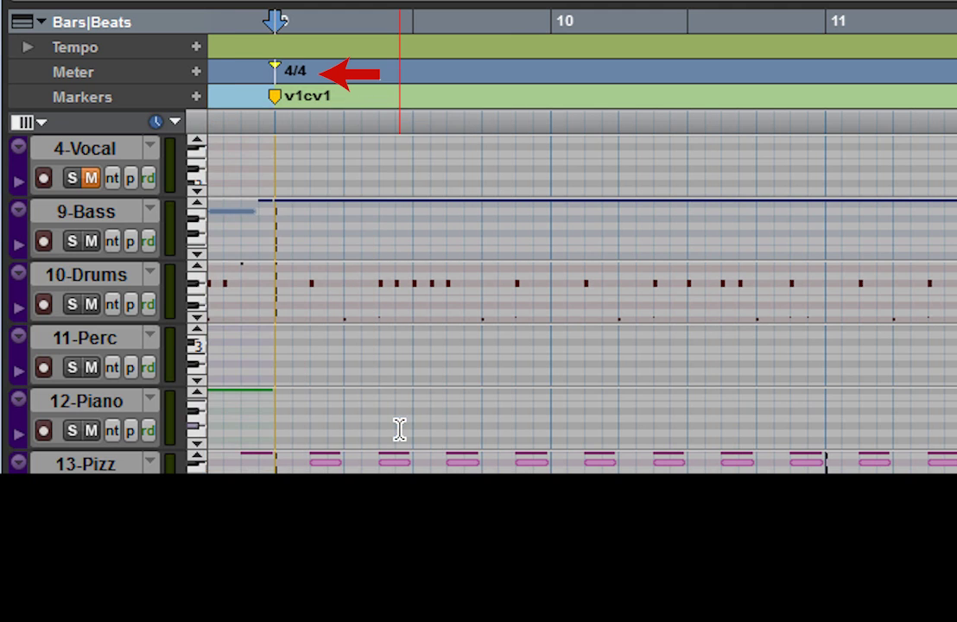
- Try adding a second meter change of 2/4 at bar 10, inside the v1cv1 section
left_click(551, 175)
left_click(195, 72)
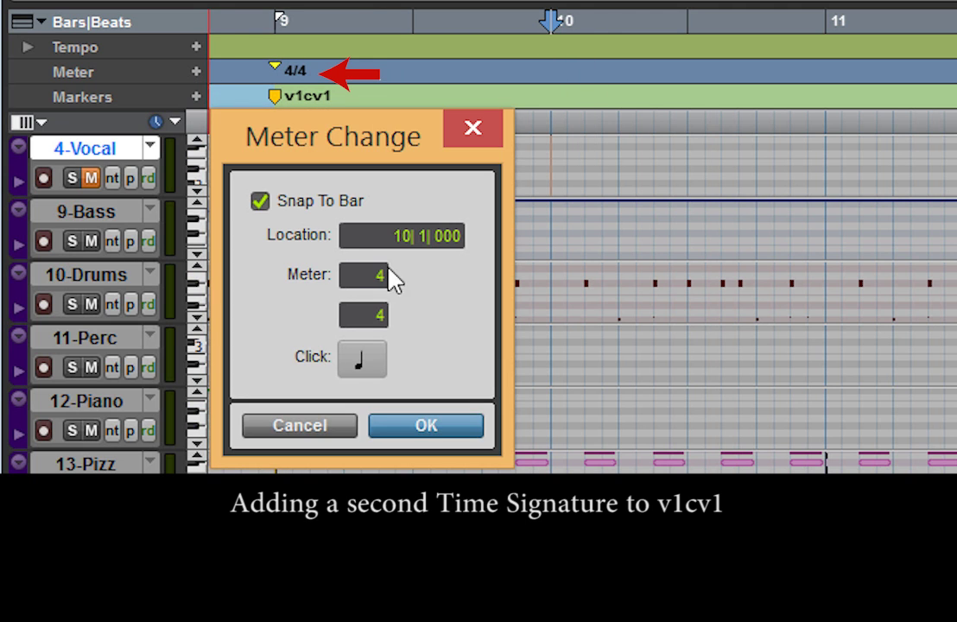
type("2")
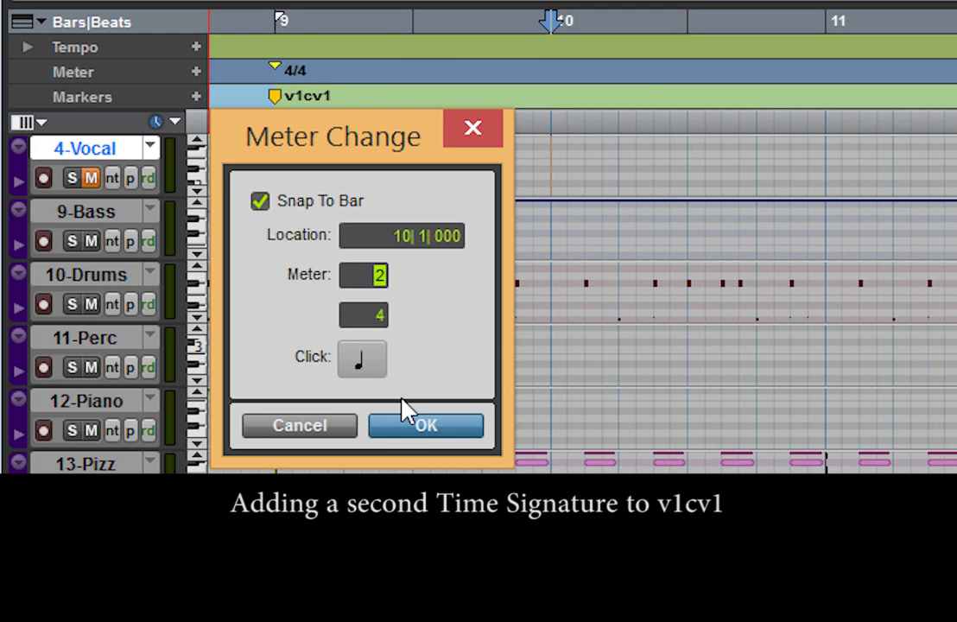
left_click(397, 427)
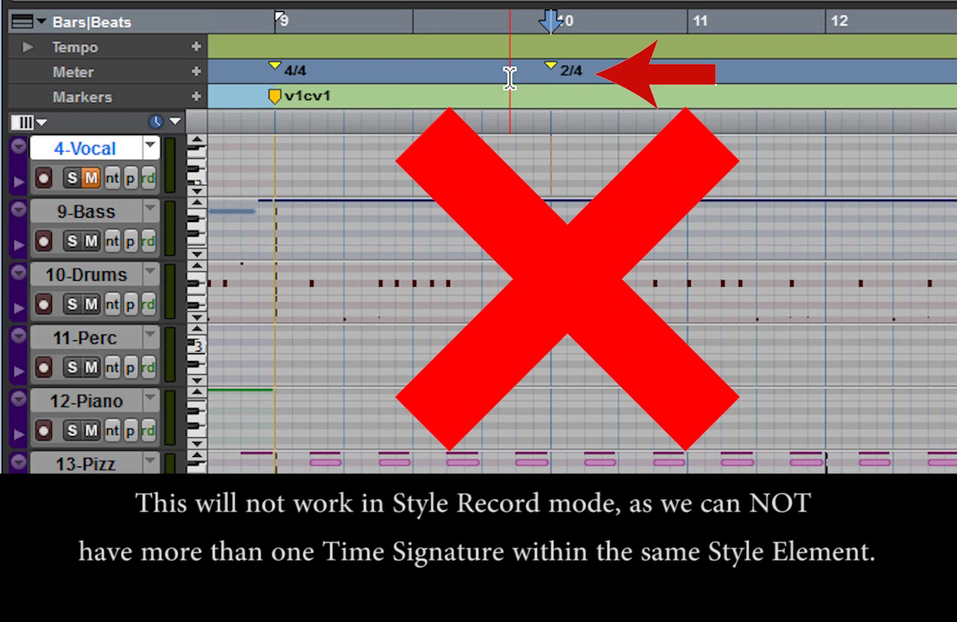
left_click_drag(516, 63, 594, 71)
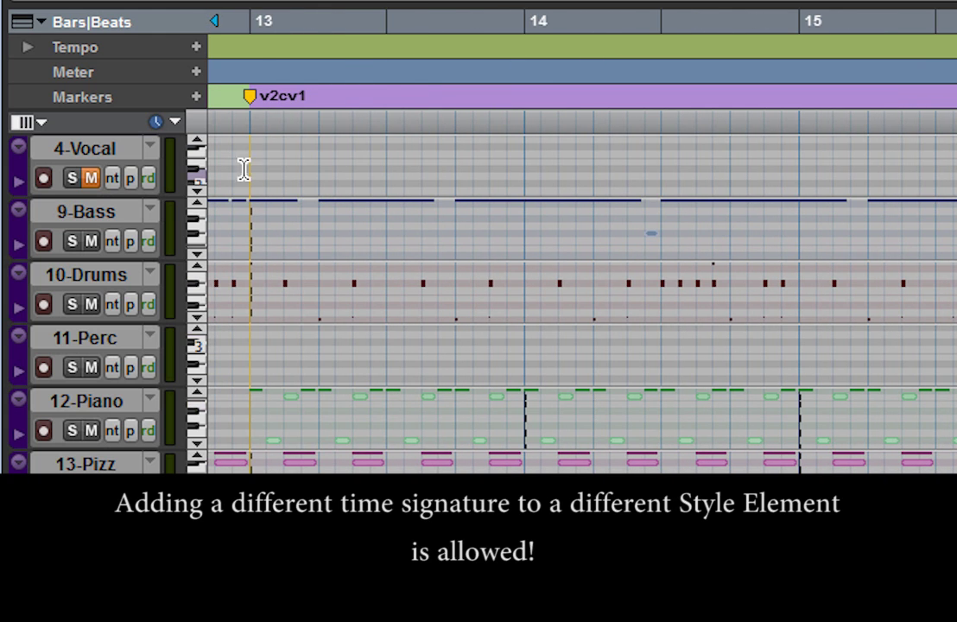
- Add a 2/4 meter change at the v2cv1 marker on bar 13
left_click(250, 96)
left_click(196, 71)
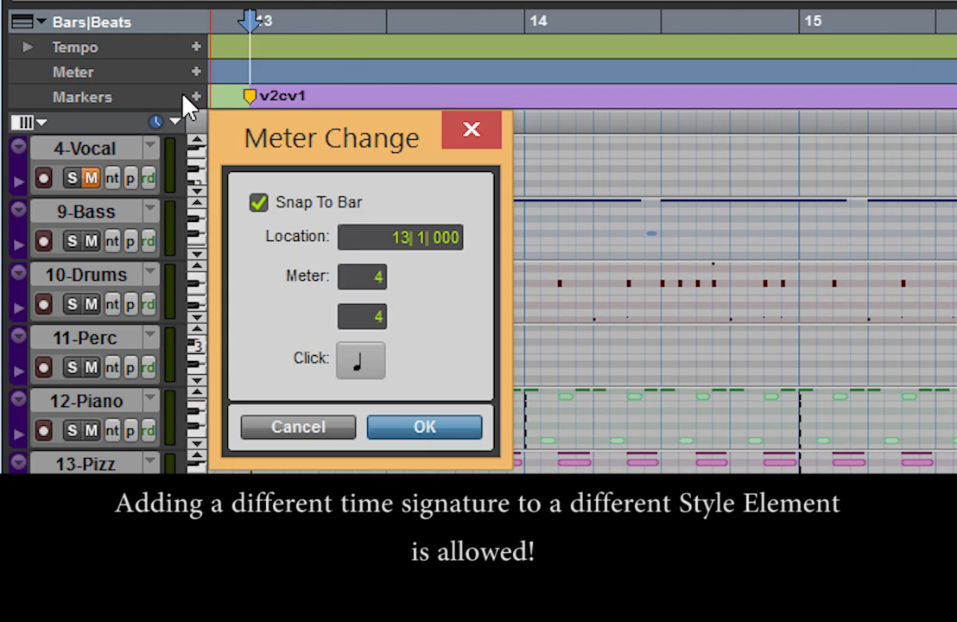
left_click(382, 278)
type("2")
key("Return")
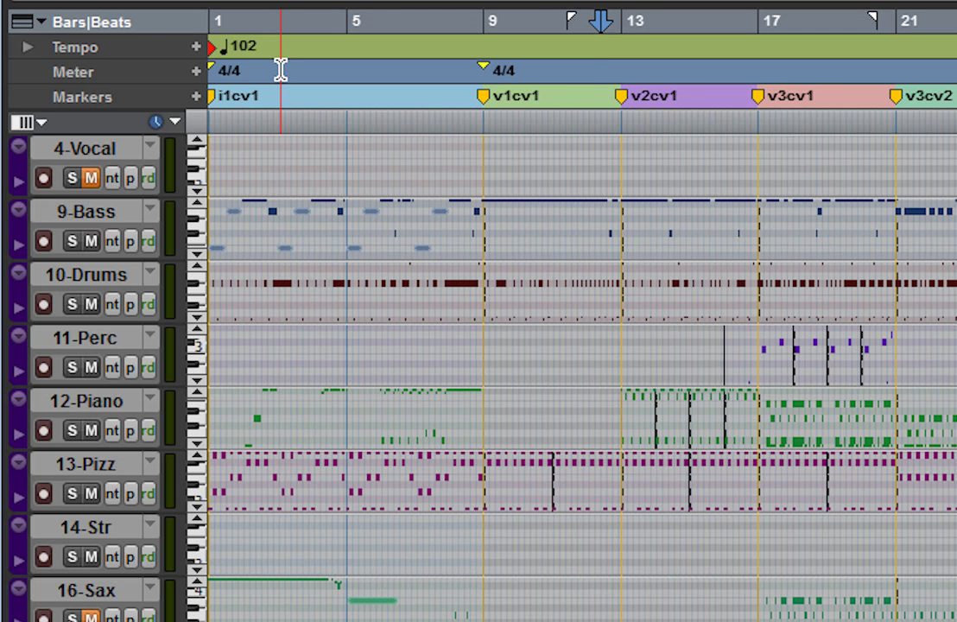
- Use the Memory Locations to add 4/4 meter changes at the v2cv1, v3cv1, v3cv2 and v4cv1 markers
key("ctrl+5")
key("ctrl+[")
key("ctrl+[")
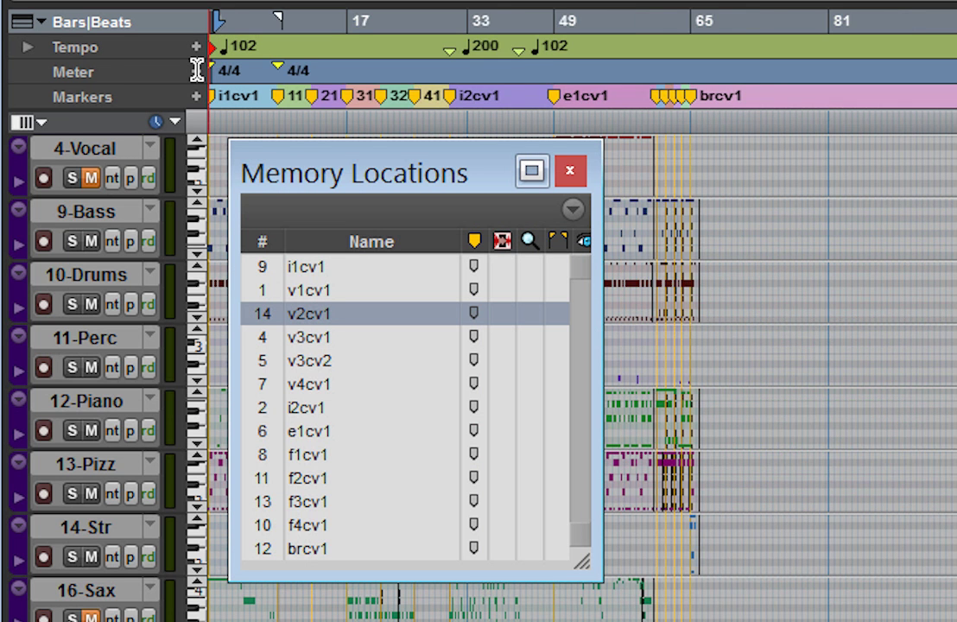
left_click(322, 315)
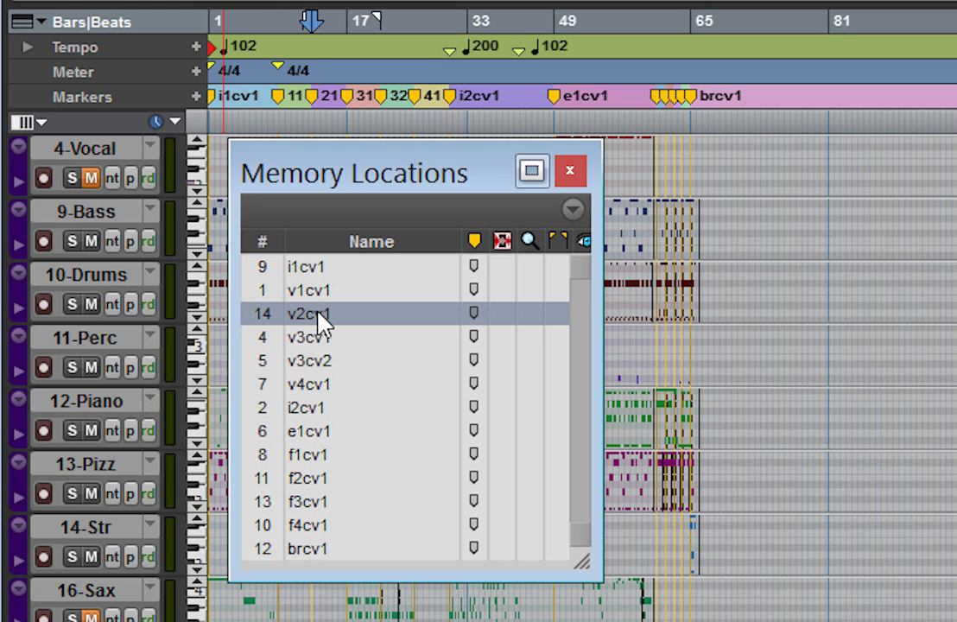
left_click(316, 336)
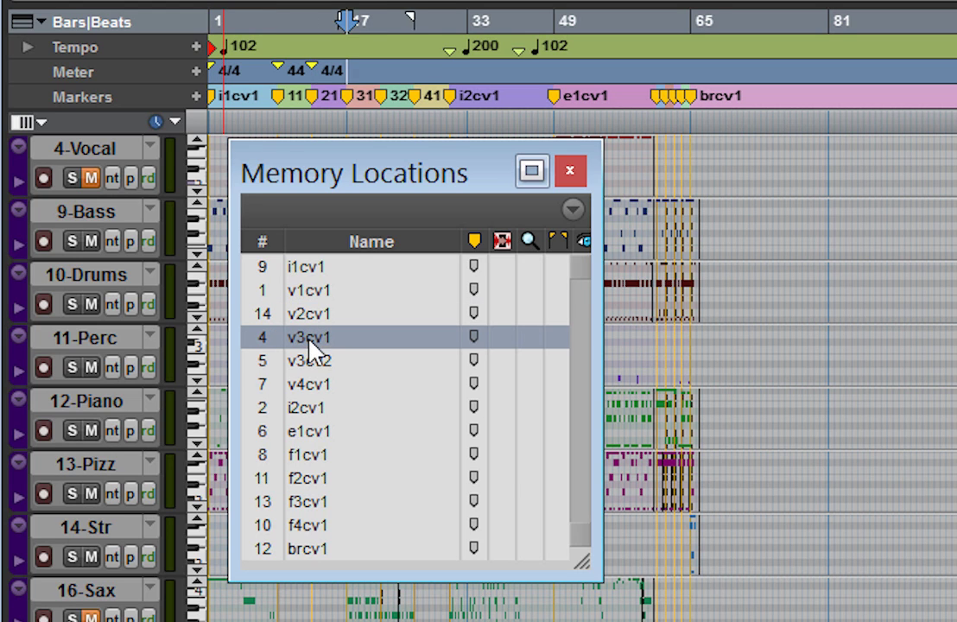
left_click(310, 361)
left_click(304, 386)
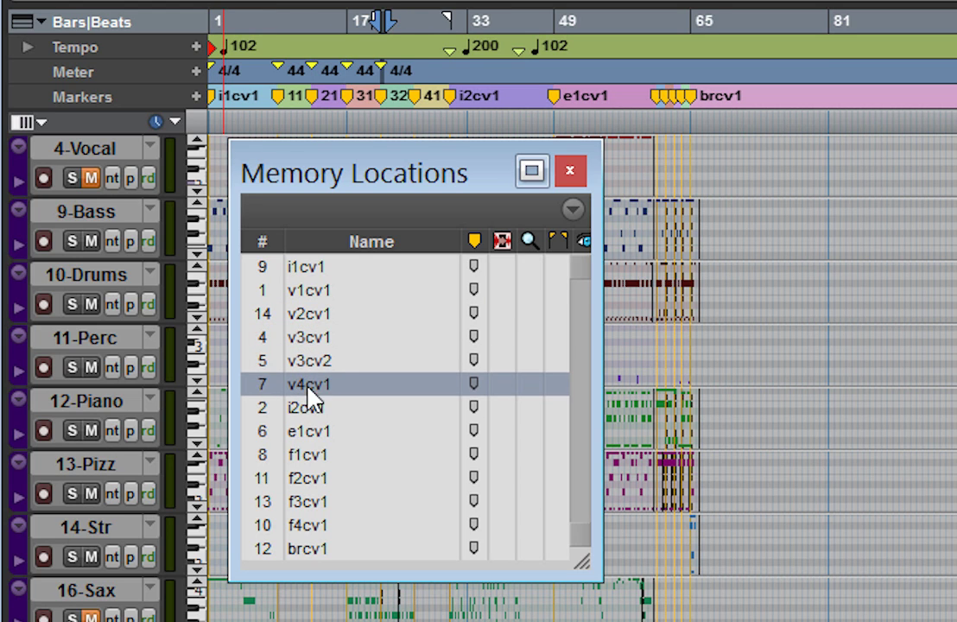
- Add 4/4 meter changes at the i2cv1, e1cv1, f1cv1, f2cv1, f3cv1, f4cv1 and brcv1 markers, and close the Memory Locations
left_click(306, 408)
left_click(307, 430)
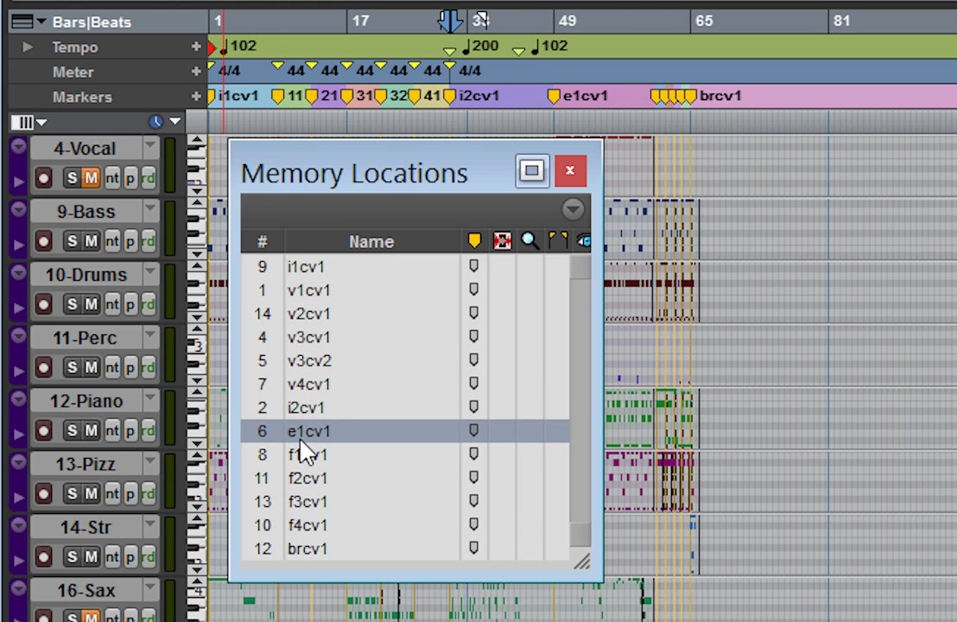
left_click(306, 454)
left_click(305, 481)
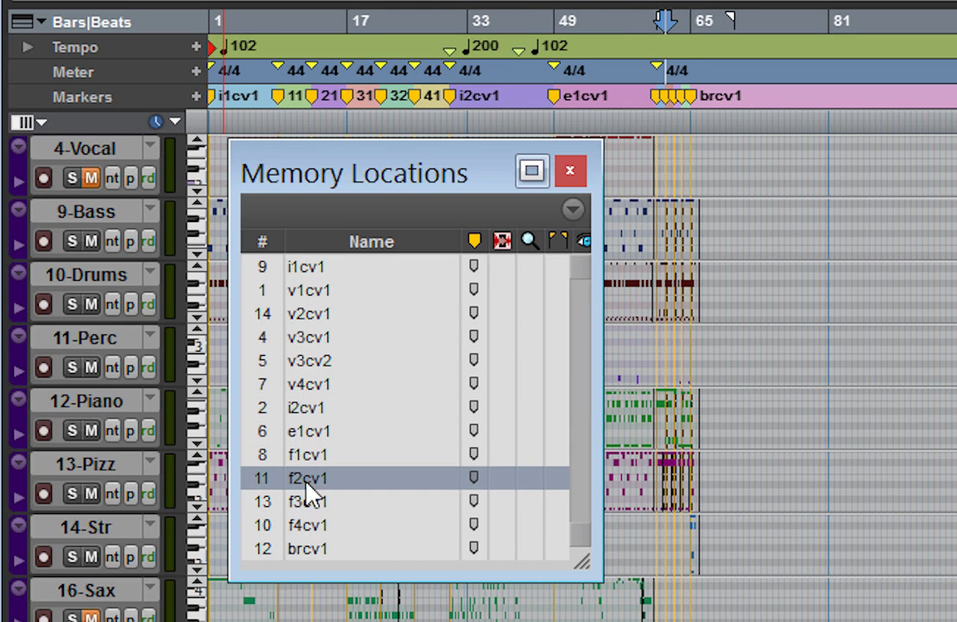
left_click(308, 500)
left_click(306, 525)
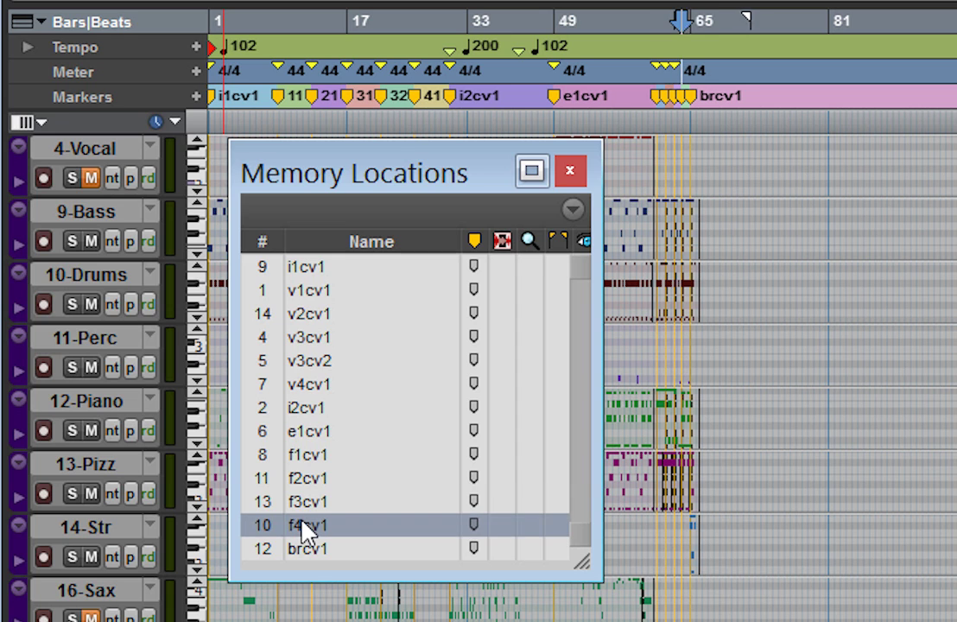
left_click(306, 550)
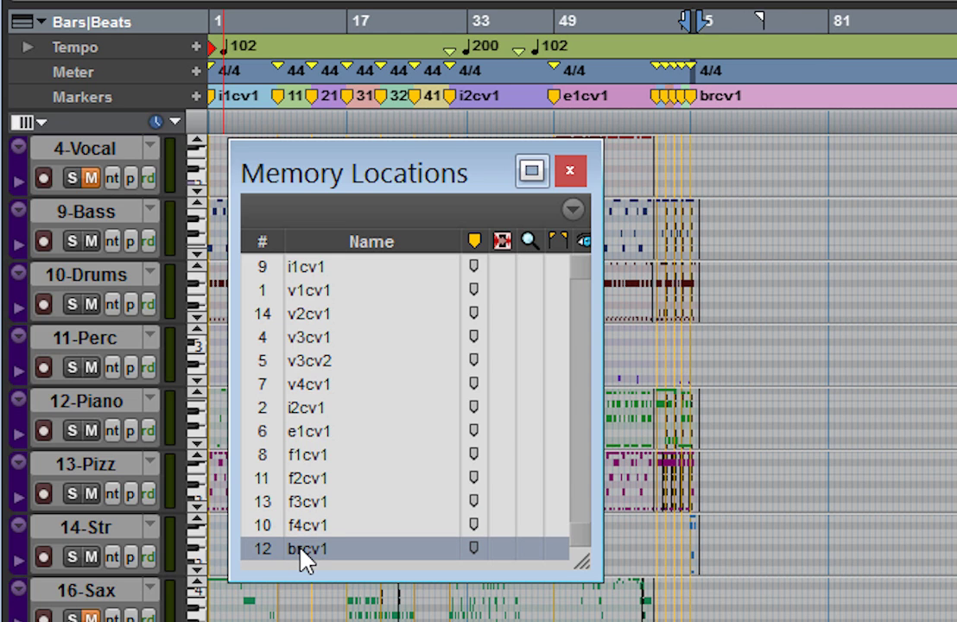
left_click(569, 176)
key("ctrl+]")
key("ctrl+]")
key("ctrl+]")
key("ctrl+]")
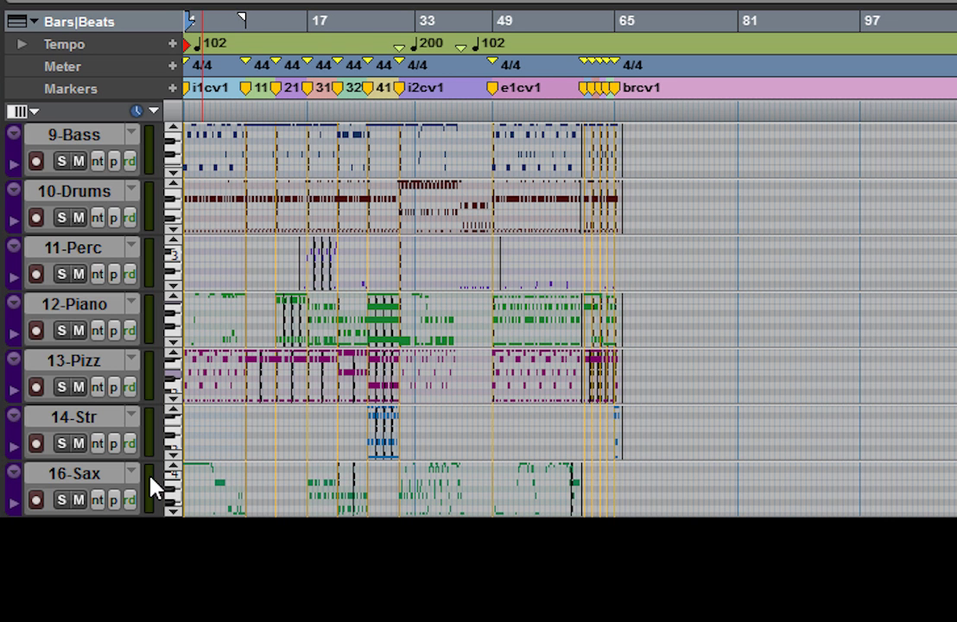
- Set the 9-Bass track height to medium and switch all tracks to the program change view
left_click(154, 110)
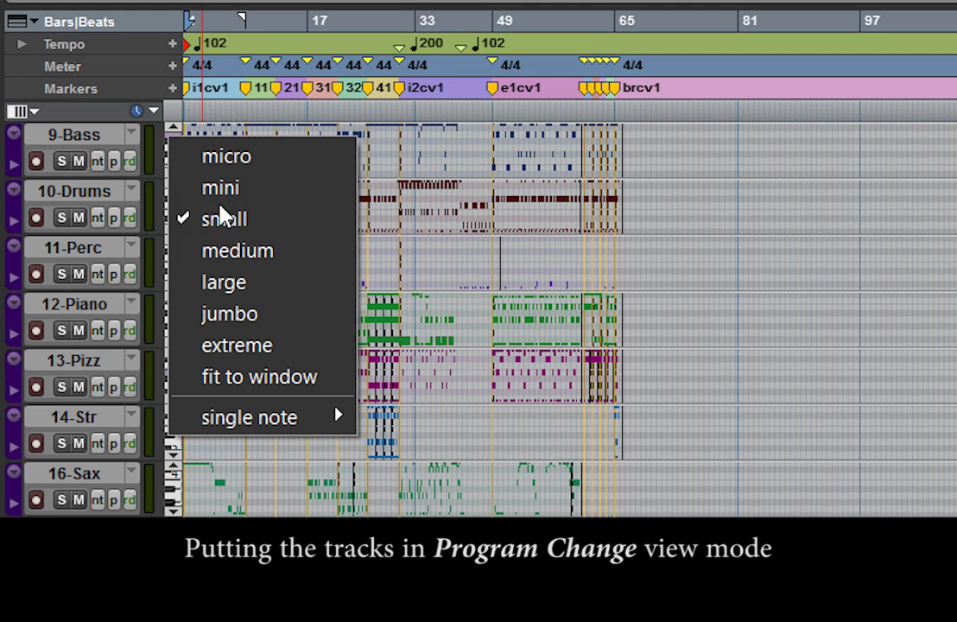
left_click(214, 253)
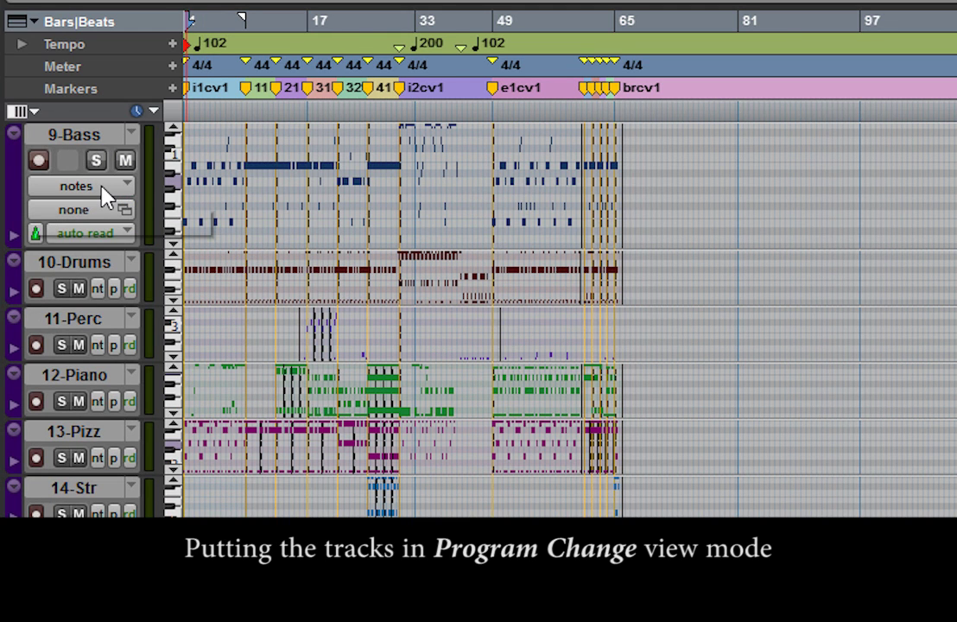
left_click(102, 188)
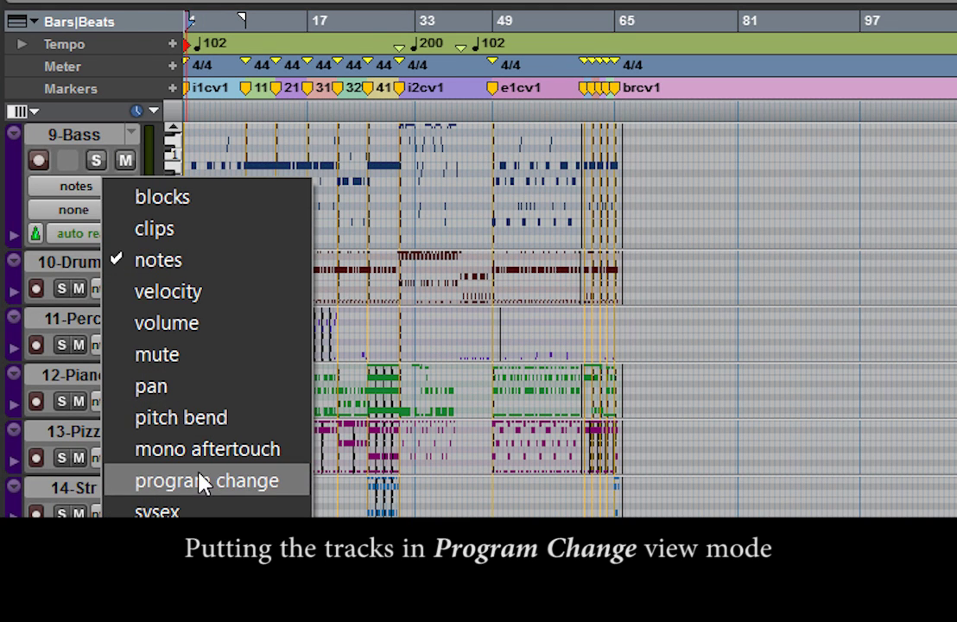
left_click(204, 481, "alt")
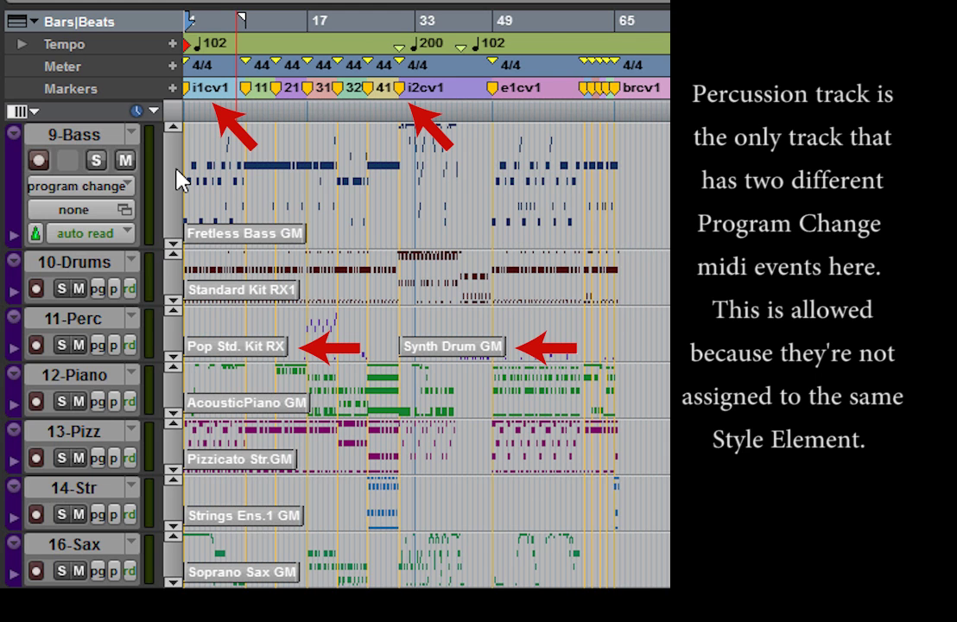
key("ctrl+bracketright")
key("ctrl+bracketright")
key("ctrl+bracketright")
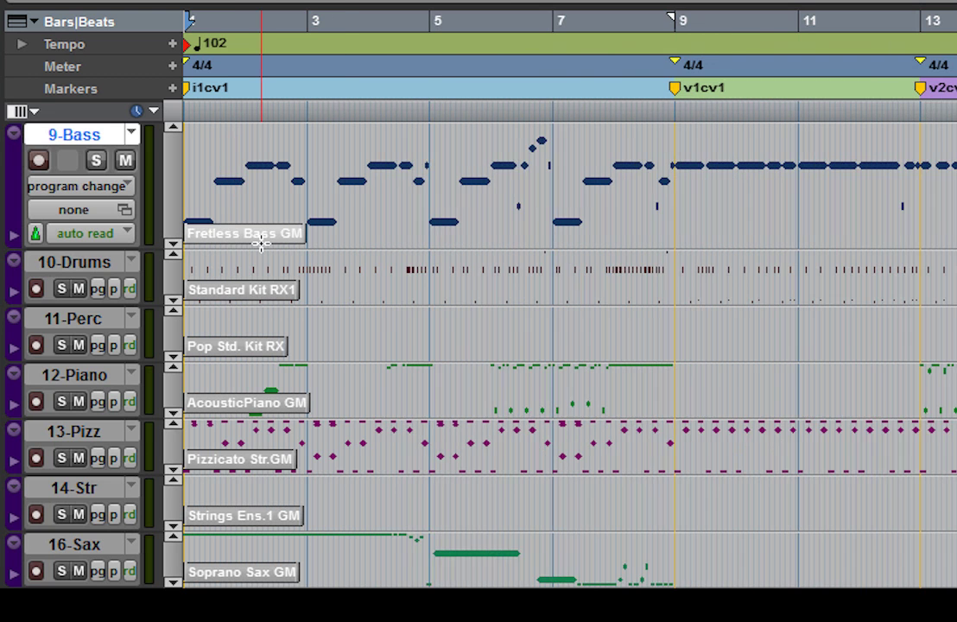
key("r")
key("r")
key("r")
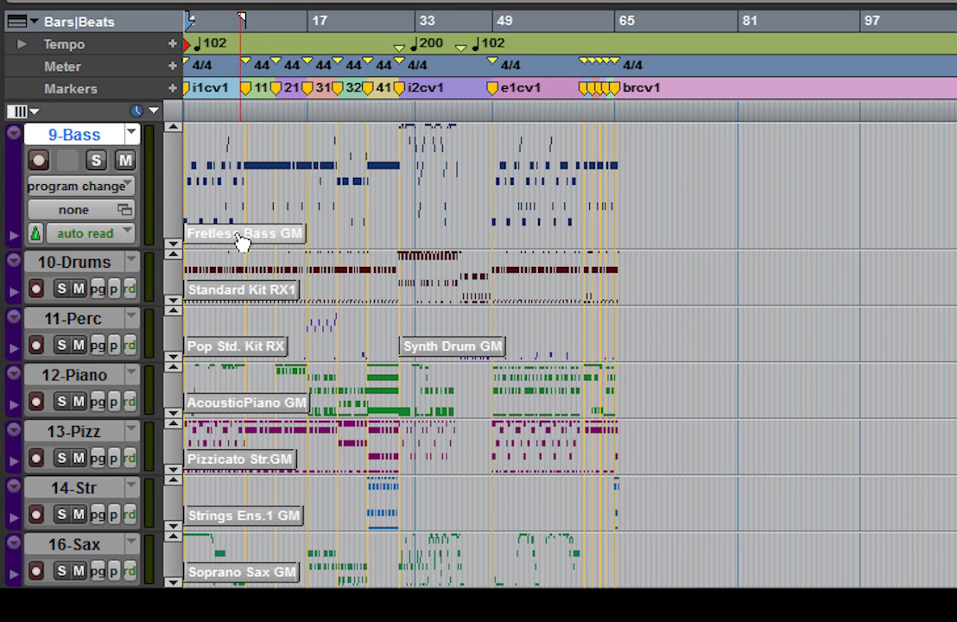
- Change the program change on the 9-Bass track to Stein Bass from Bank 03
double_click(241, 240)
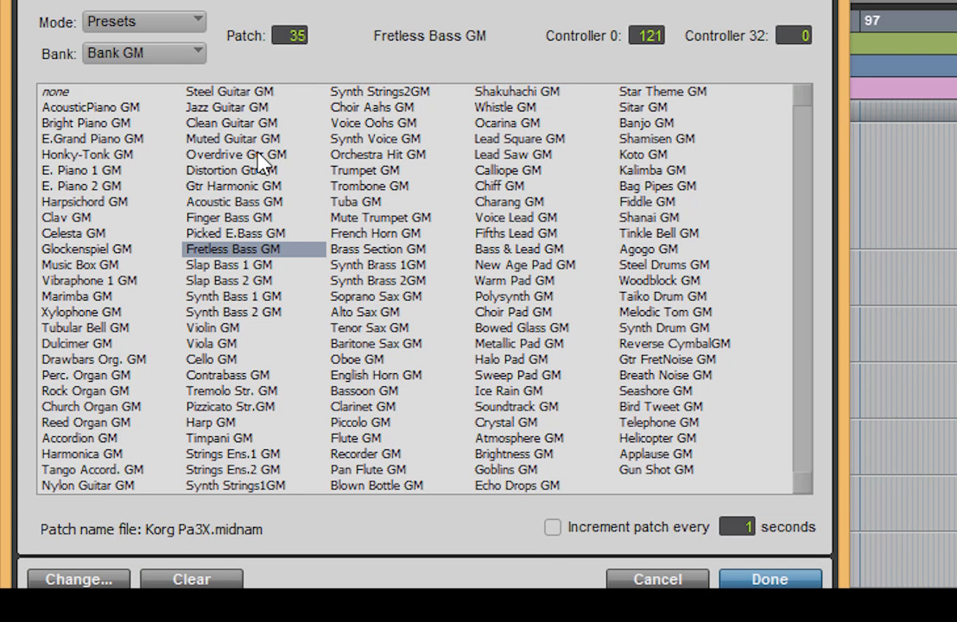
left_click(194, 53)
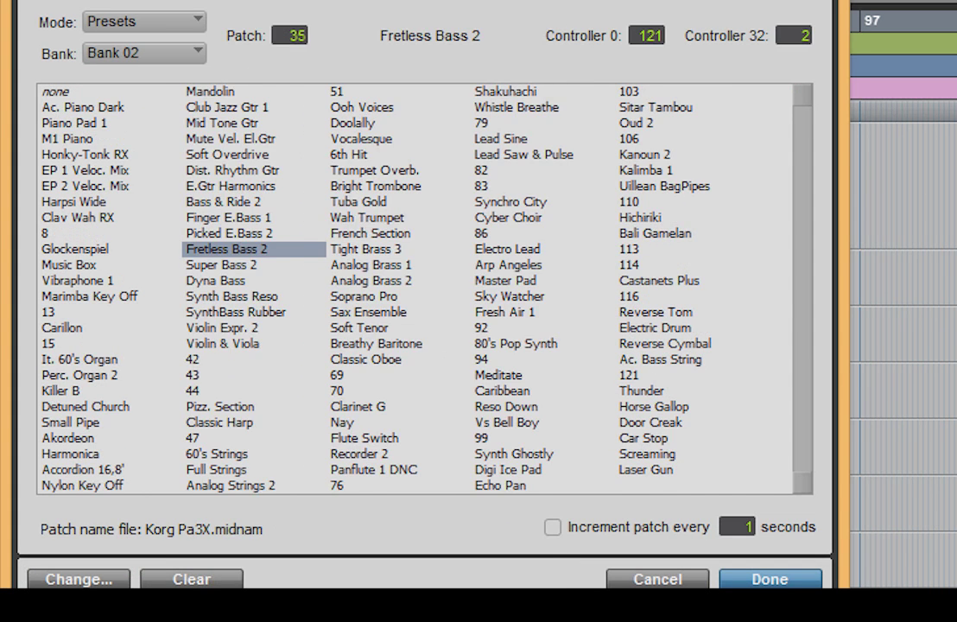
left_click(265, 2)
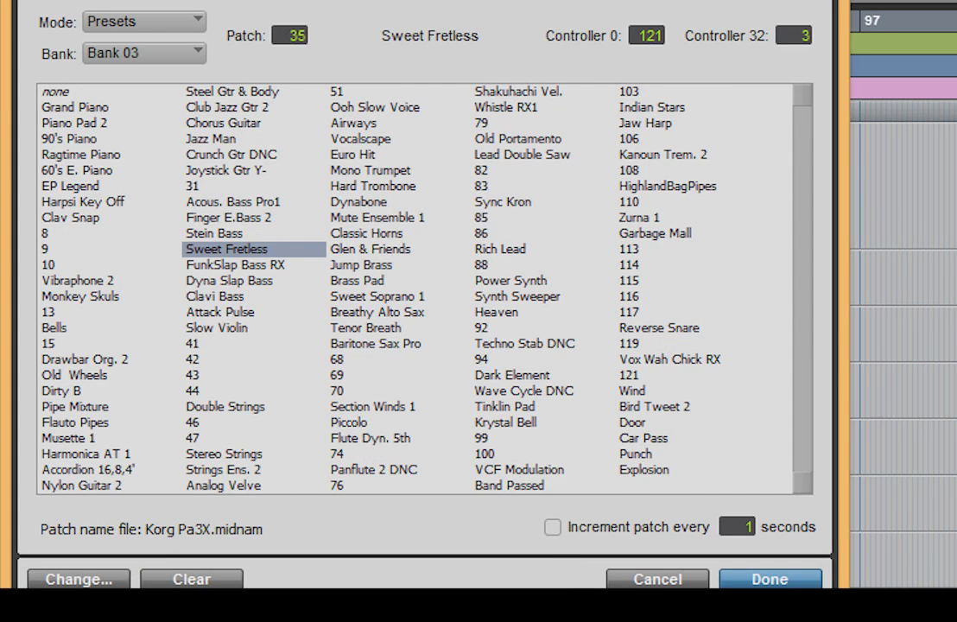
double_click(227, 234)
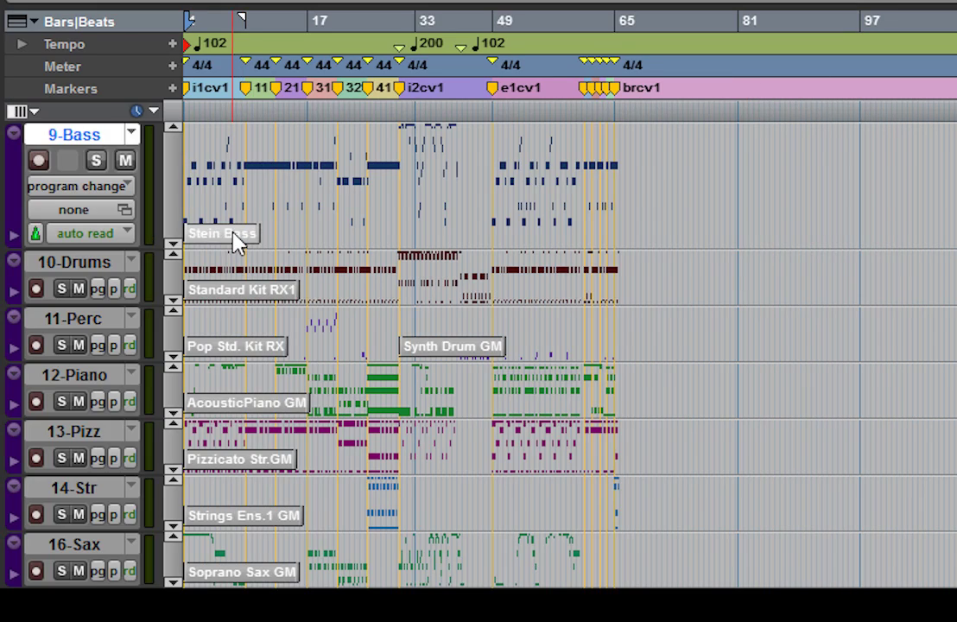
- Change the program change on the 12-Piano track to Ac. Piano Wide from Bank 01
left_click(288, 403)
left_click(216, 27)
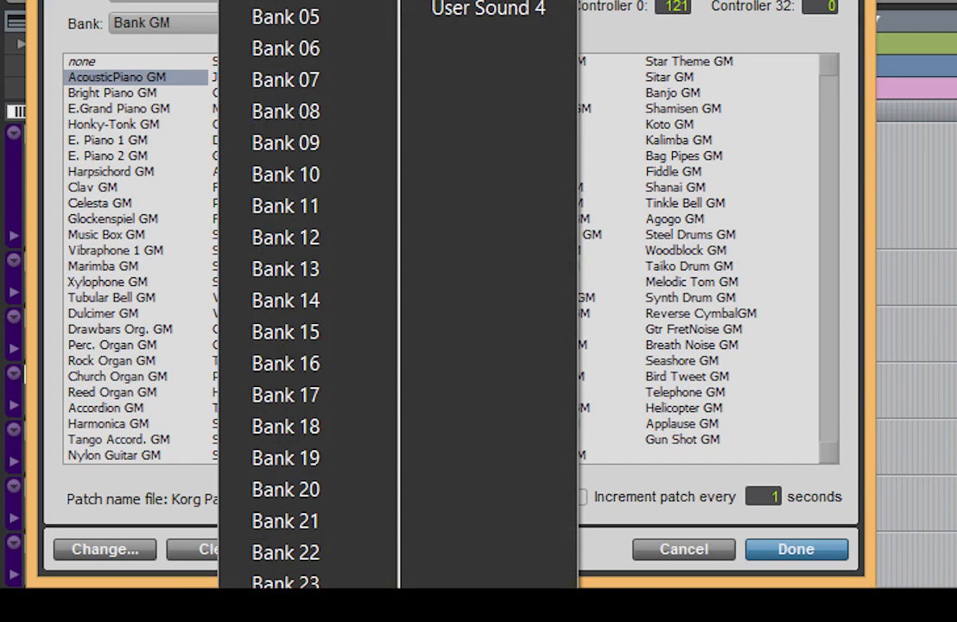
left_click(285, 4)
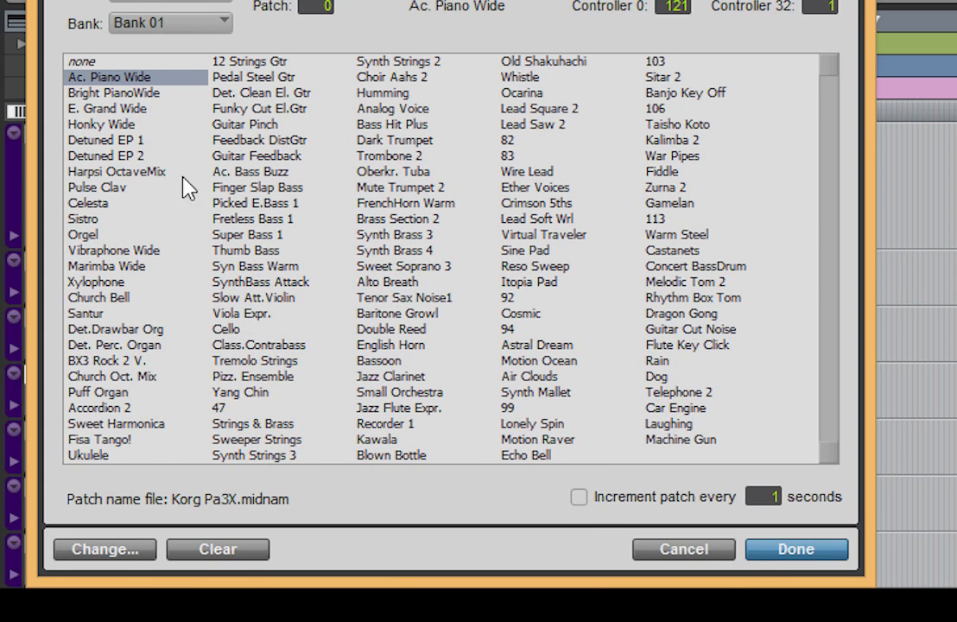
left_click(754, 544)
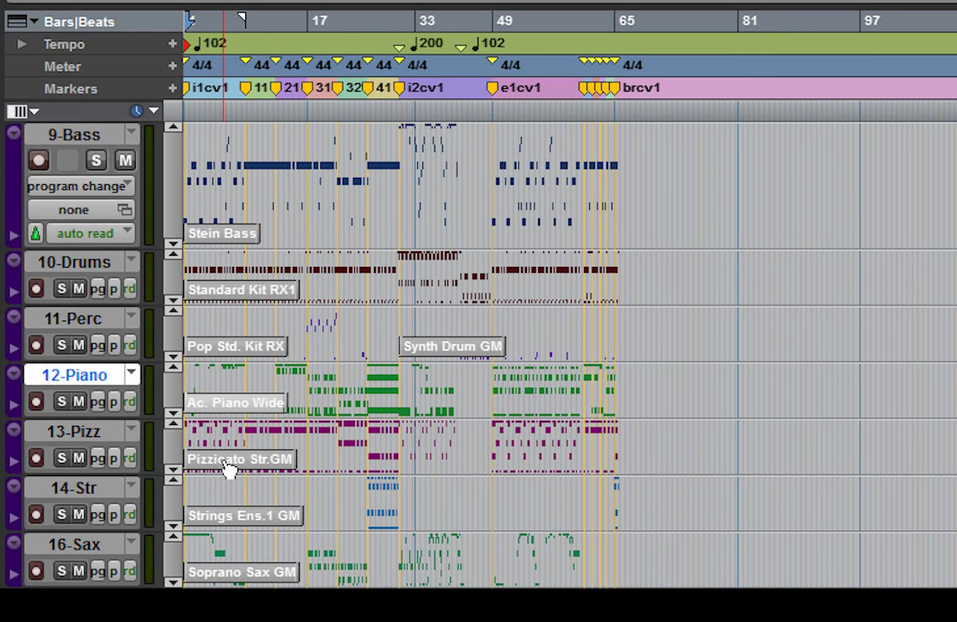
- Change the program change on the 14-Str track to Stereo Strings from Bank 03
left_click(229, 467)
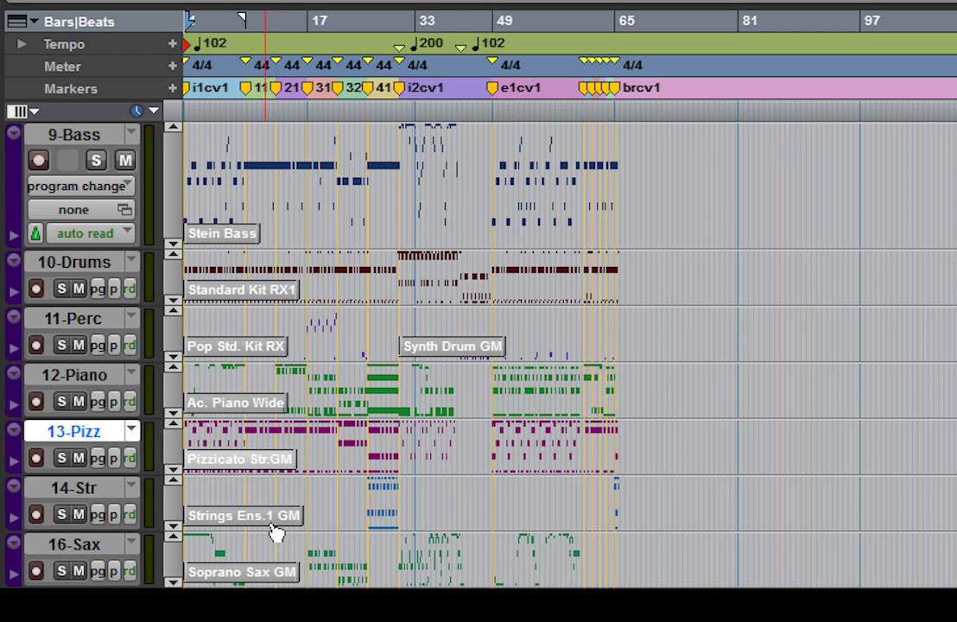
left_click(273, 518)
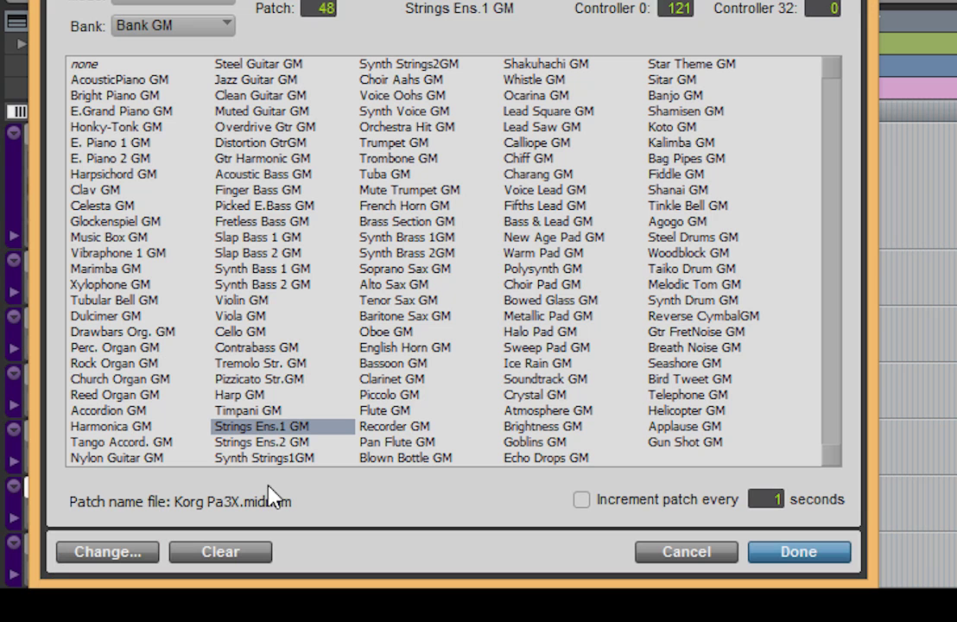
left_click(223, 24)
left_click(276, 1)
left_click(807, 555)
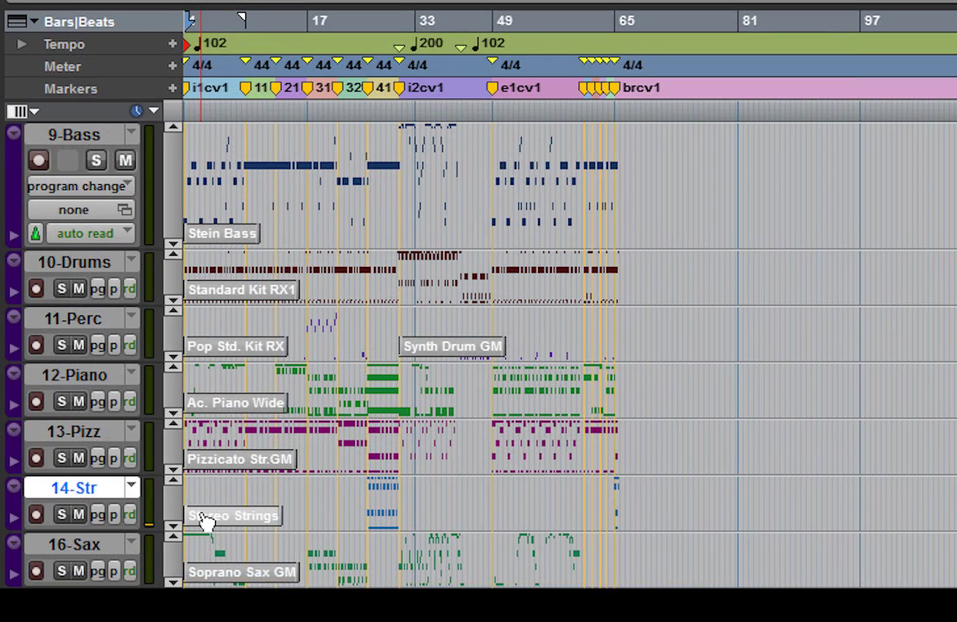
- Change the program change on the 16-Sax track to Sweet Soprano 2 from Bank 04
double_click(221, 570)
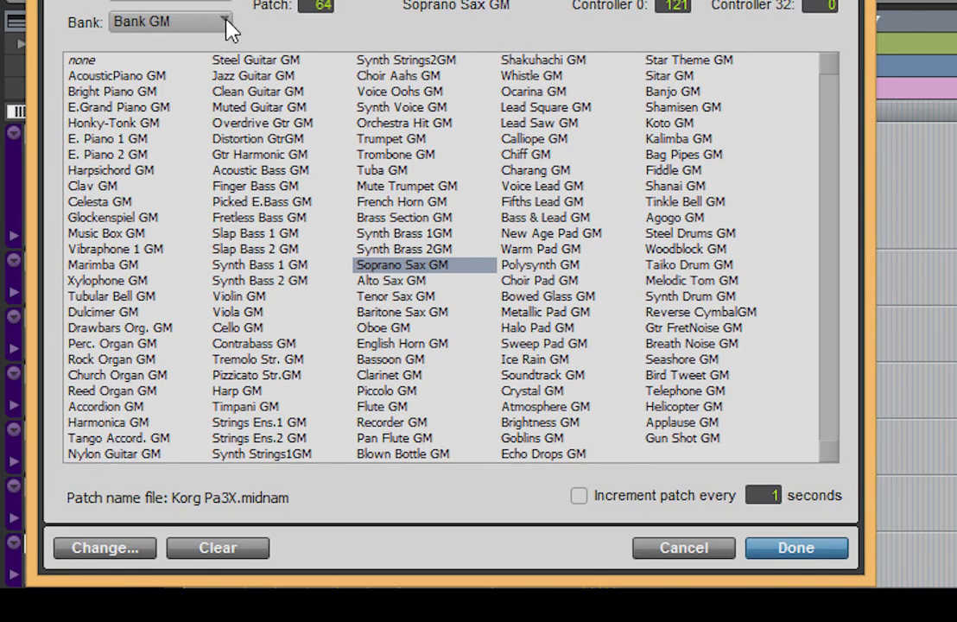
left_click_drag(226, 24, 354, 10)
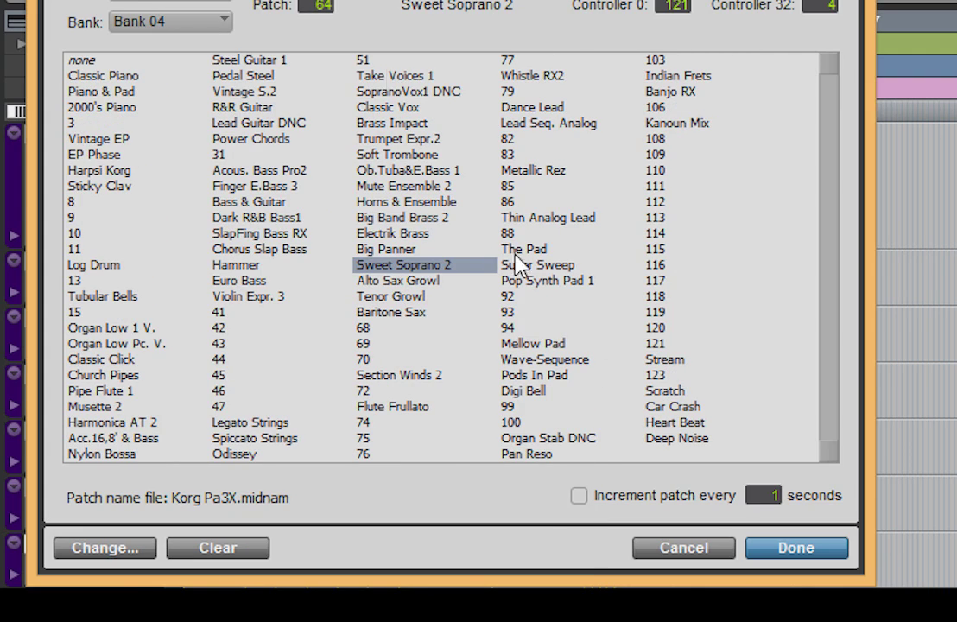
left_click(782, 549)
- Set the height of all tracks from 9-Bass to 16-Sax to small
key("ctrl+bracketright")
key("ctrl+bracketright")
key("ctrl+bracketright")
key("ctrl+bracketright")
key("ctrl+bracketright")
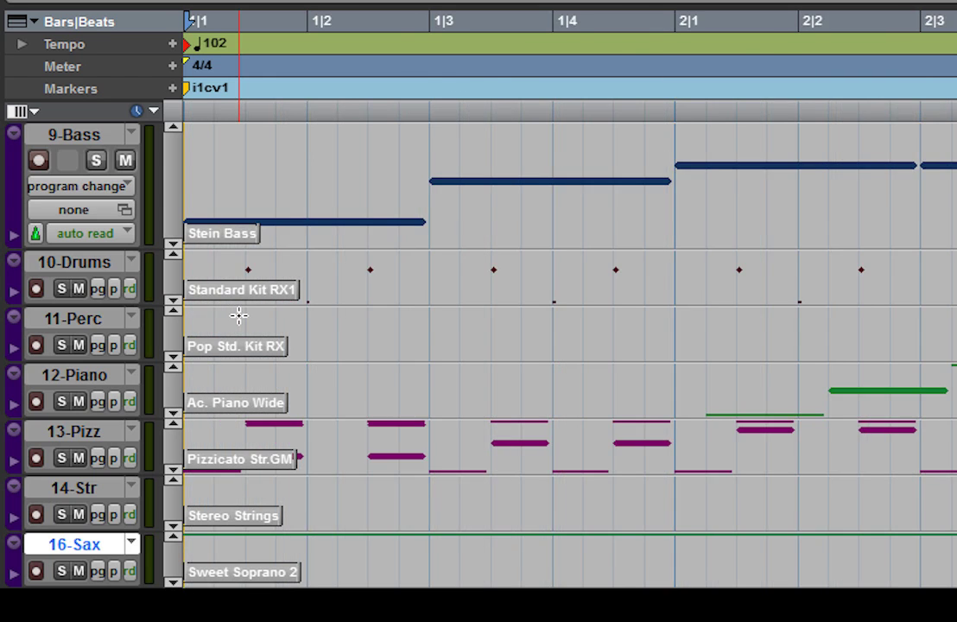
key("ctrl+bracketleft")
key("ctrl+bracketleft")
key("ctrl+bracketleft")
key("ctrl+bracketleft")
key("ctrl+bracketleft")
left_click(183, 188)
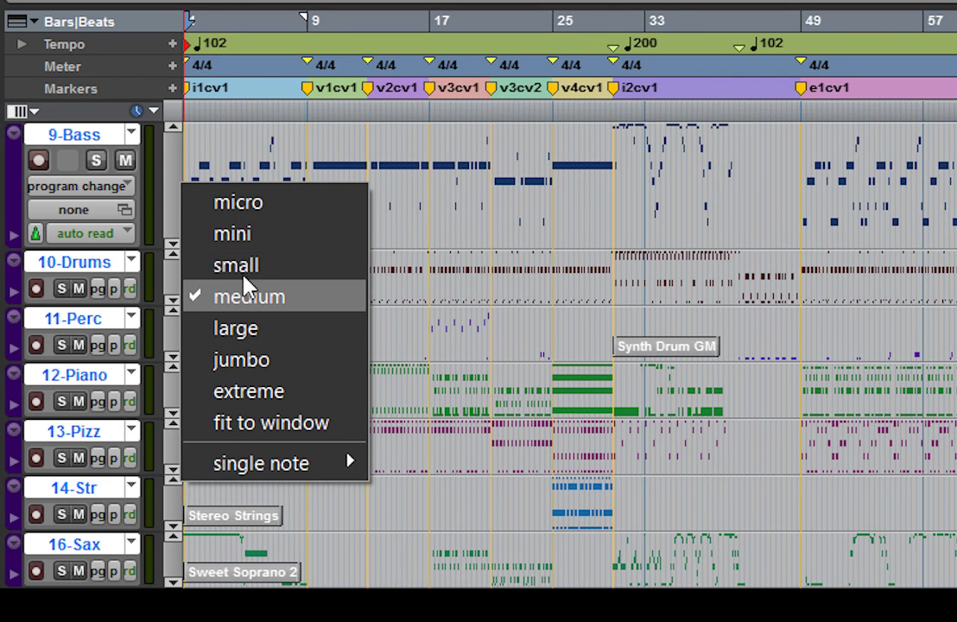
left_click(250, 265)
- Select and copy the program changes at bar 1 across all tracks, from 9-Bass to 16-Sax
key("ctrl+bracketright")
key("ctrl+bracketright")
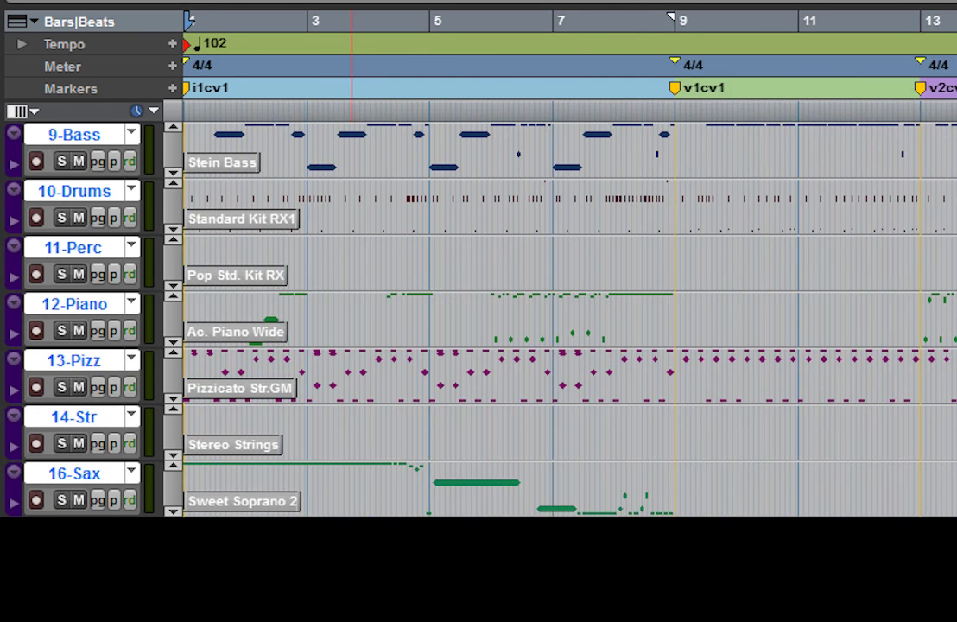
key("ctrl+bracketright")
key("ctrl+bracketright")
left_click_drag(211, 141, 124, 474)
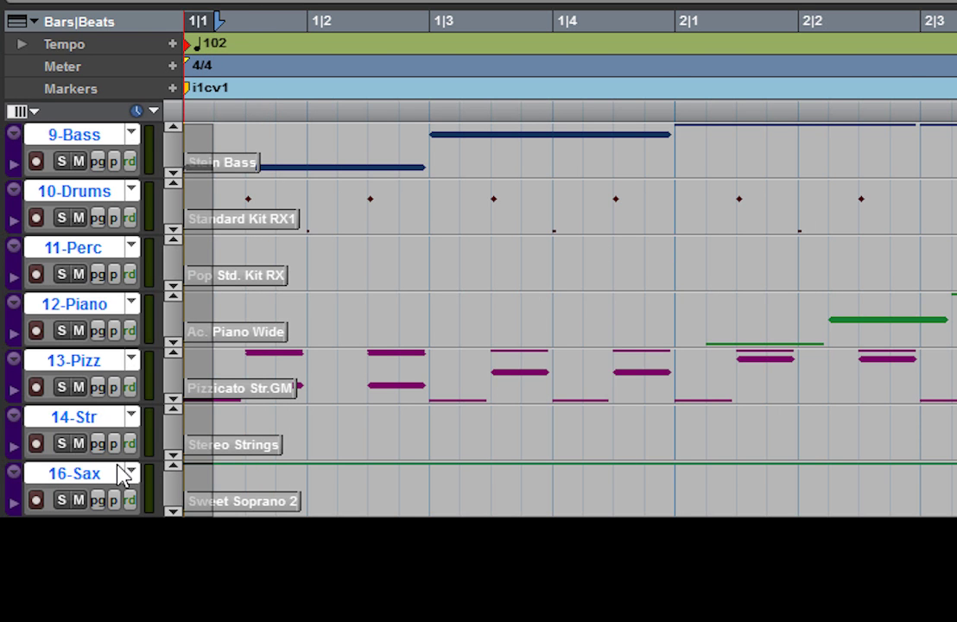
key("ctrl+bracketleft")
key("ctrl+bracketleft")
key("ctrl+bracketleft")
key("ctrl+bracketleft")
key("ctrl+bracketleft")
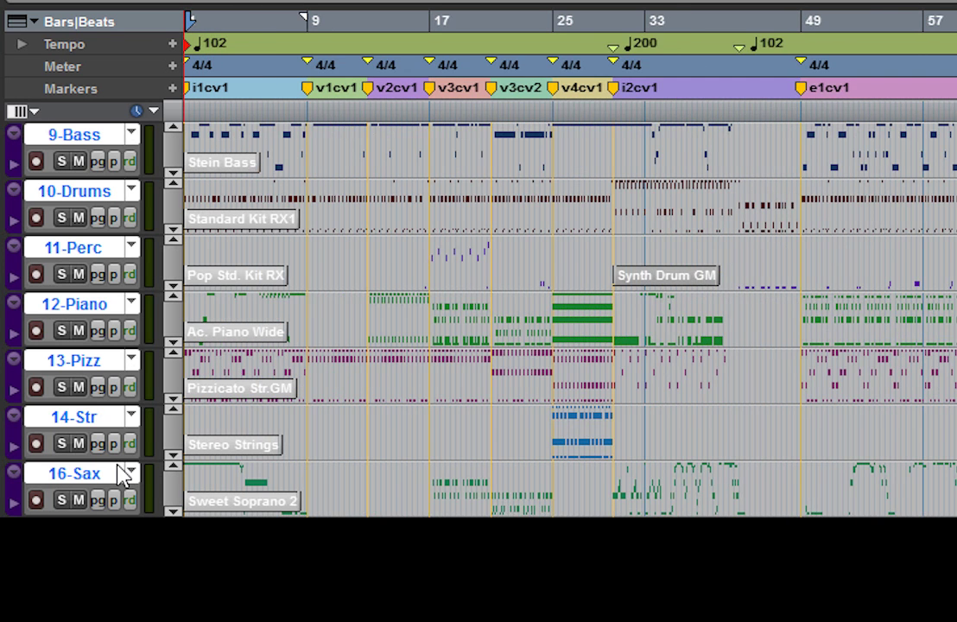
- Using the memory locations, paste the copied program changes at the markers v1cv1, v2cv1, v3cv1, v3cv2 and v4cv1
key("ctrl+KP_5")
left_click(75, 242)
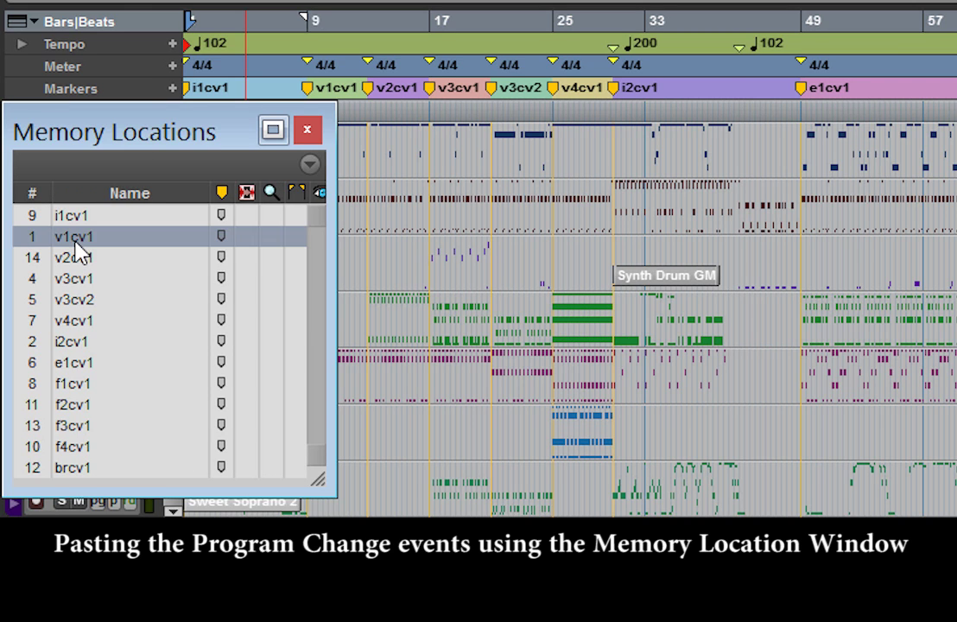
key("ctrl+v")
left_click(76, 257)
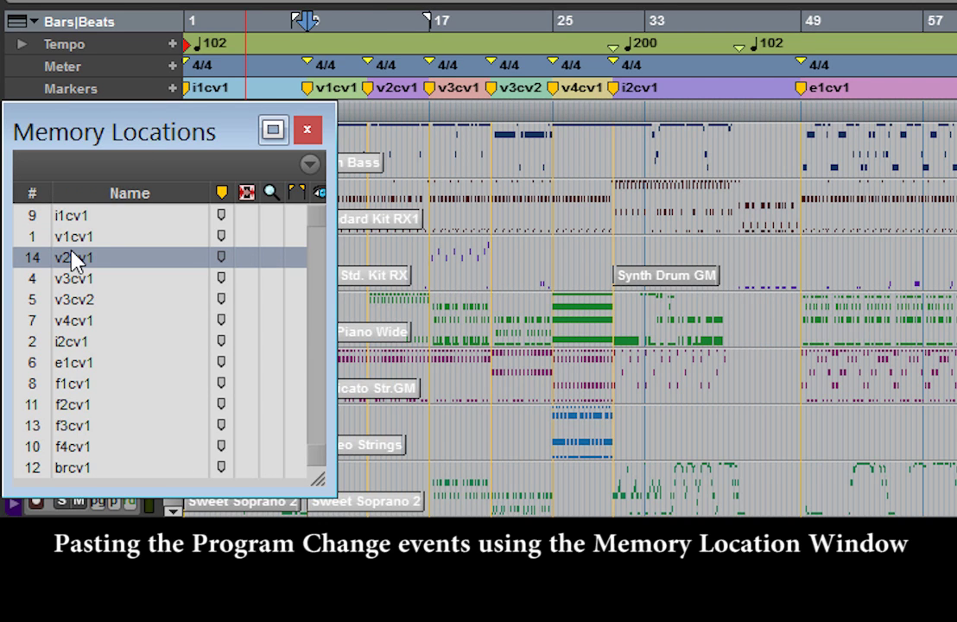
key("ctrl+v")
left_click(76, 278)
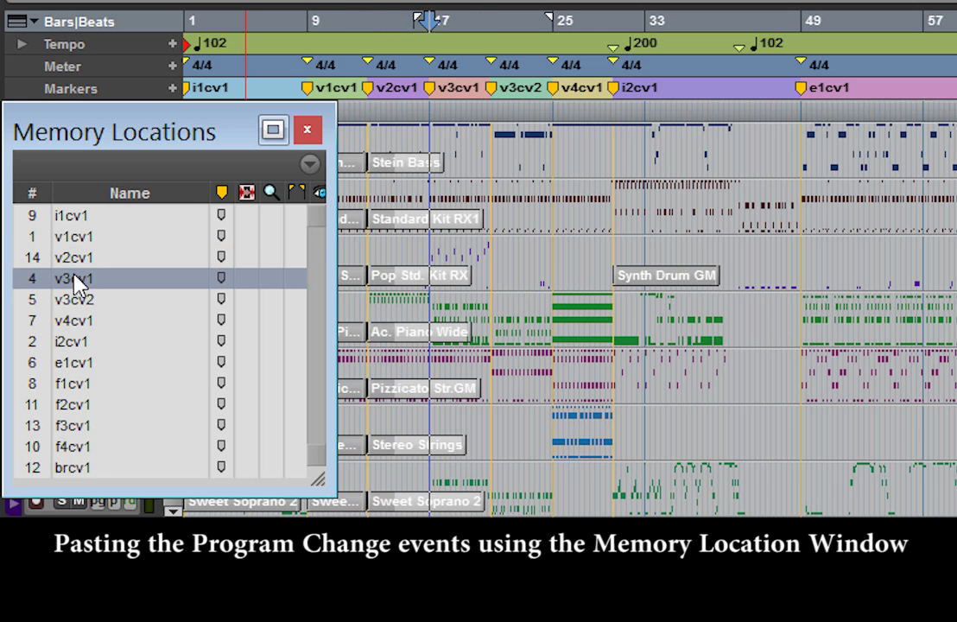
key("ctrl+v")
left_click(76, 299)
key("ctrl+v")
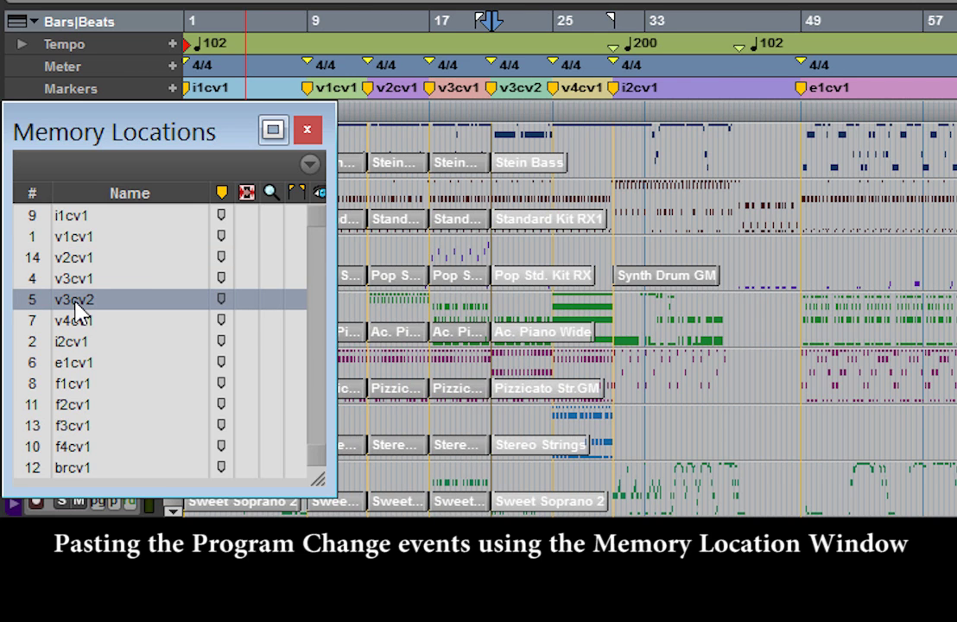
left_click(76, 320)
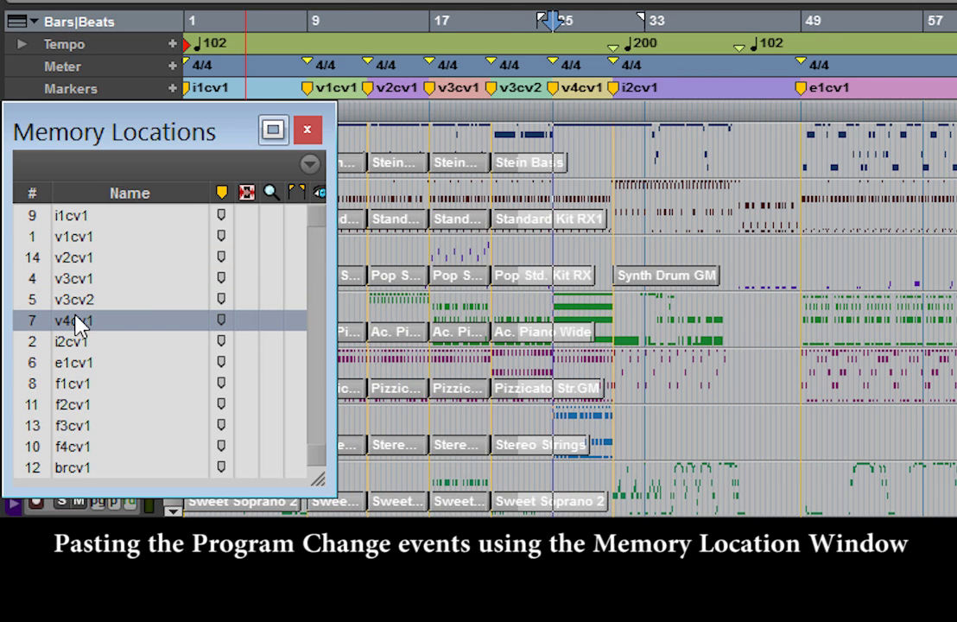
key("ctrl+v")
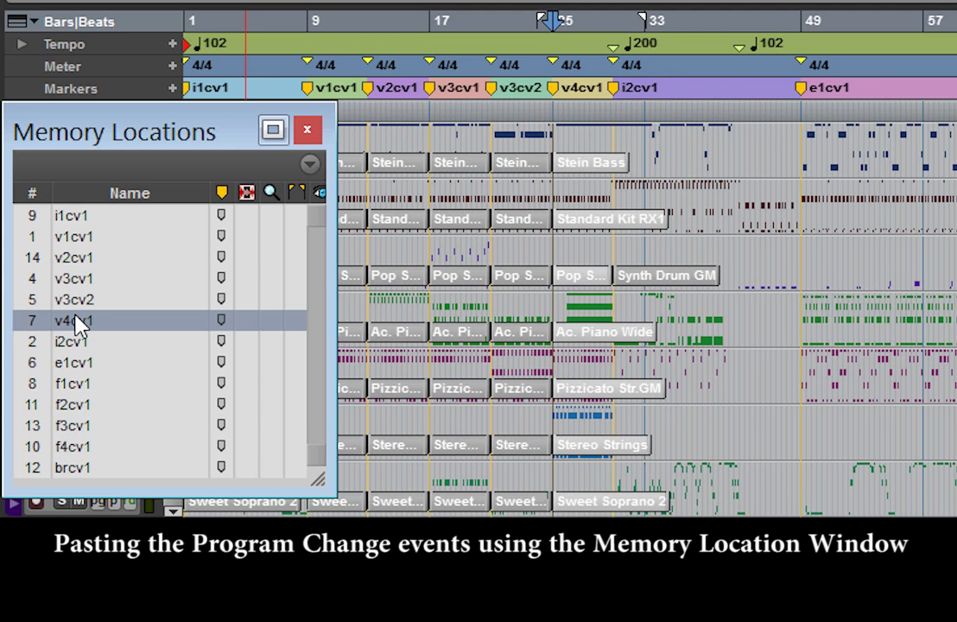
- Paste the copied program changes at the markers e1cv1, f1cv1, f2cv1, f3cv1, f4cv1 and brcv1, skipping i2cv1
left_click(81, 363)
key("ctrl+v")
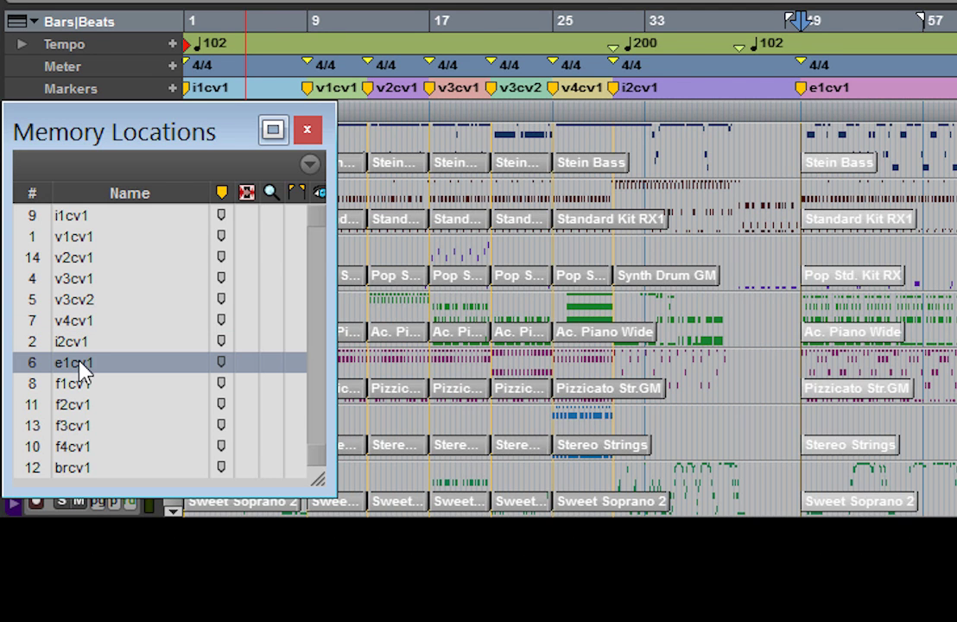
left_click(79, 383)
key("ctrl+v")
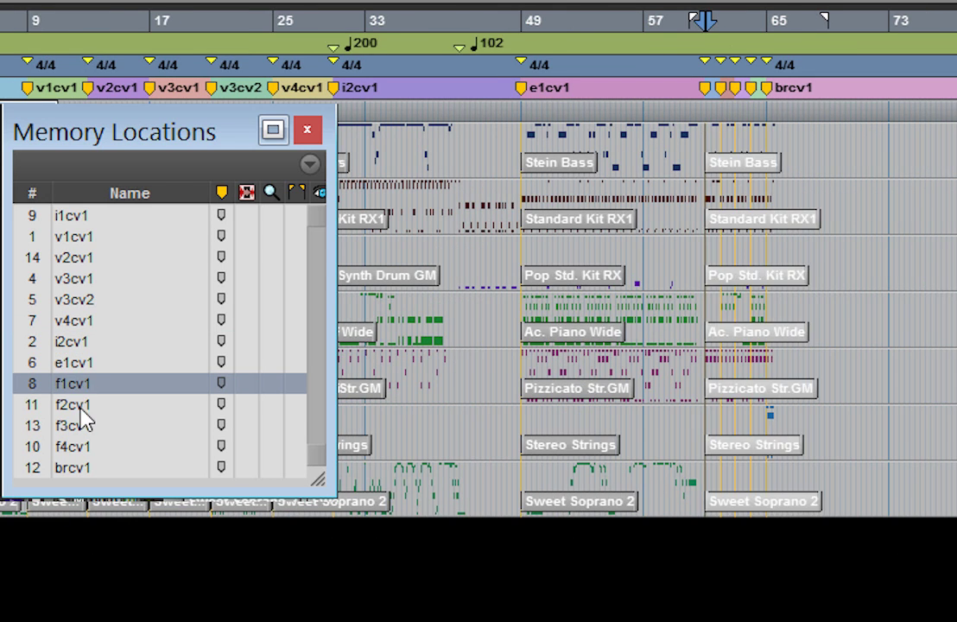
left_click(85, 404)
left_click(89, 426)
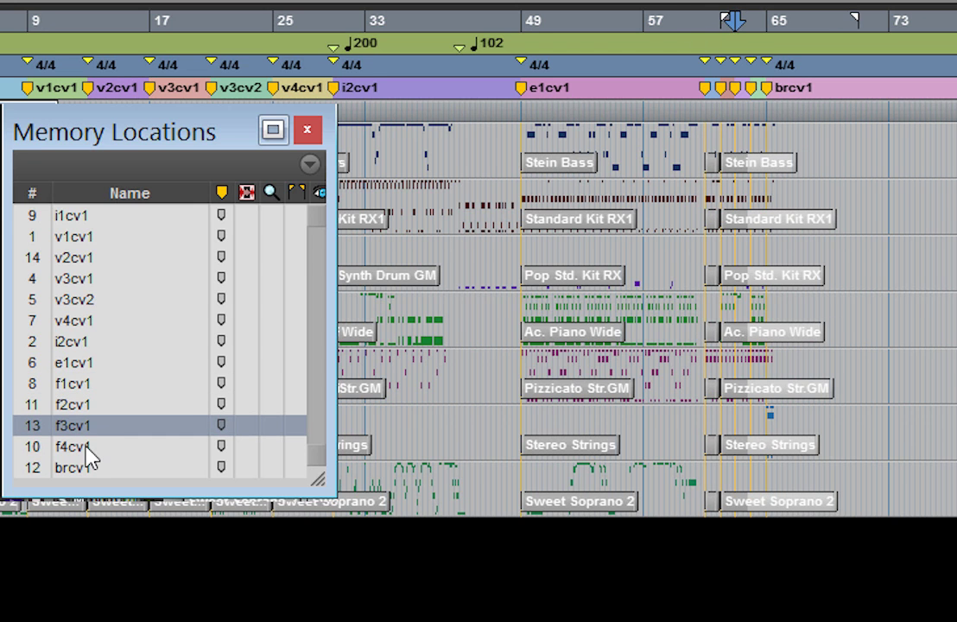
key("ctrl+v")
left_click(90, 449)
key("ctrl+v")
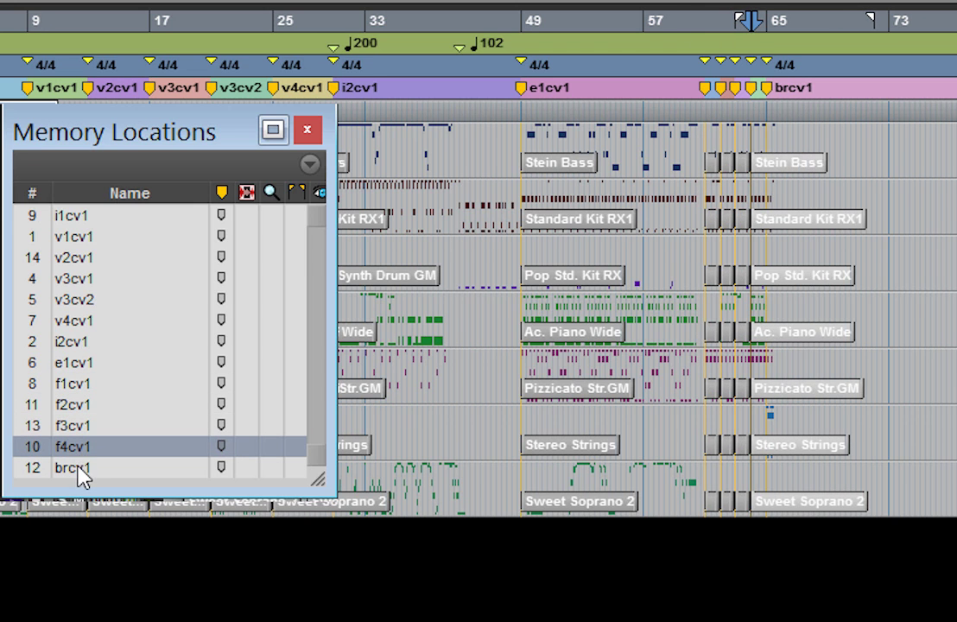
left_click(78, 466)
key("ctrl+v")
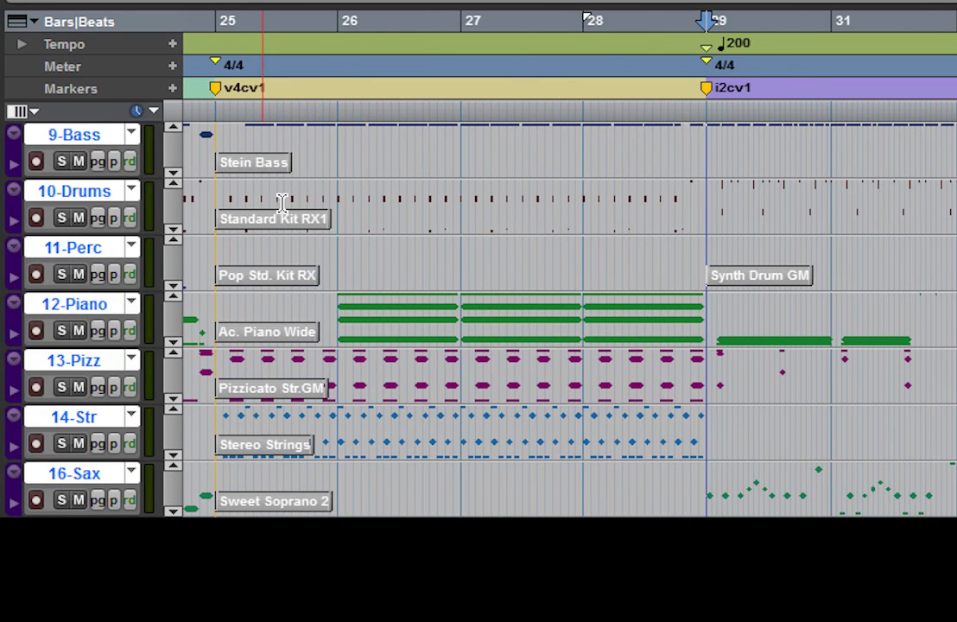
- Copy the v4cv1 program changes of every track except 11-Perc to the i2cv1 marker at bar 29, keeping Synth Drum GM
left_click(270, 165)
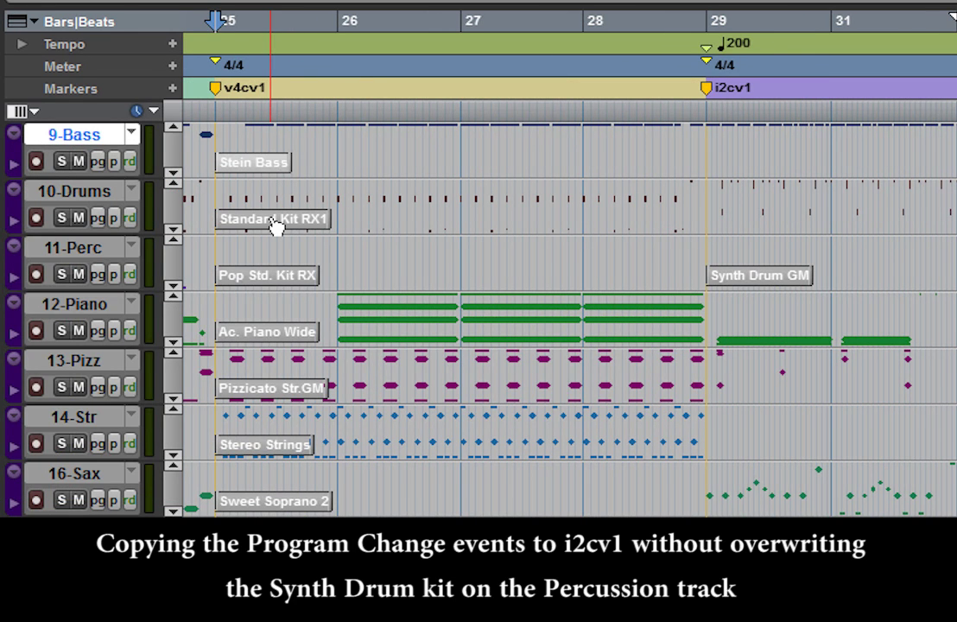
left_click(264, 190, "shift")
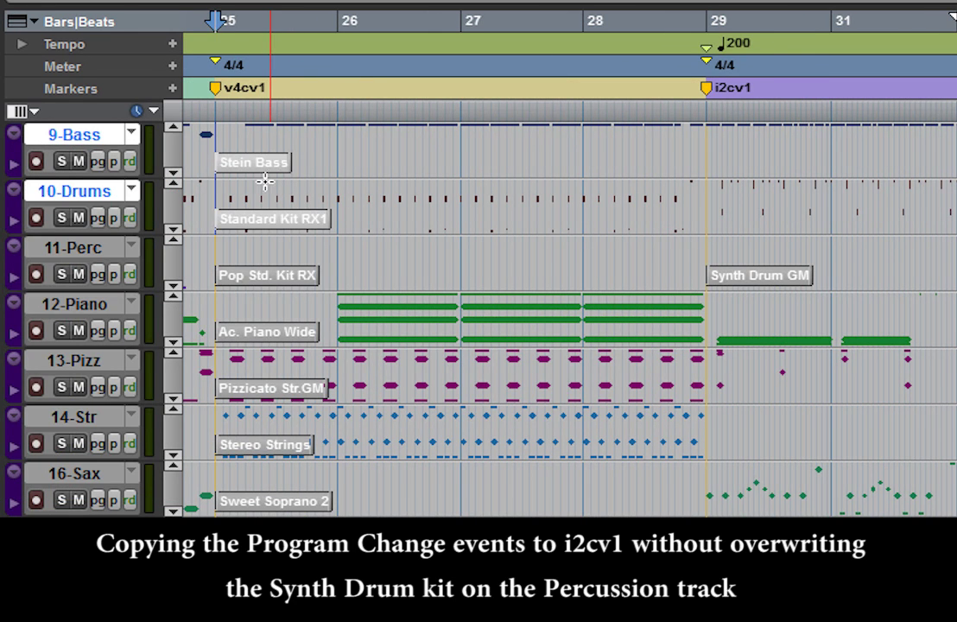
left_click(264, 336, "shift")
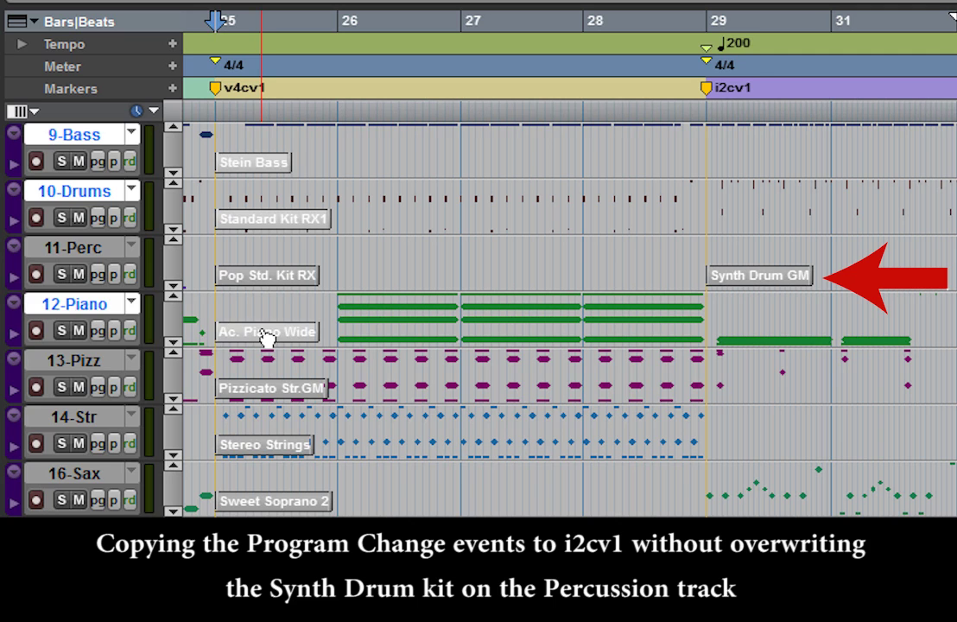
left_click(250, 393, "shift")
left_click(246, 440, "shift")
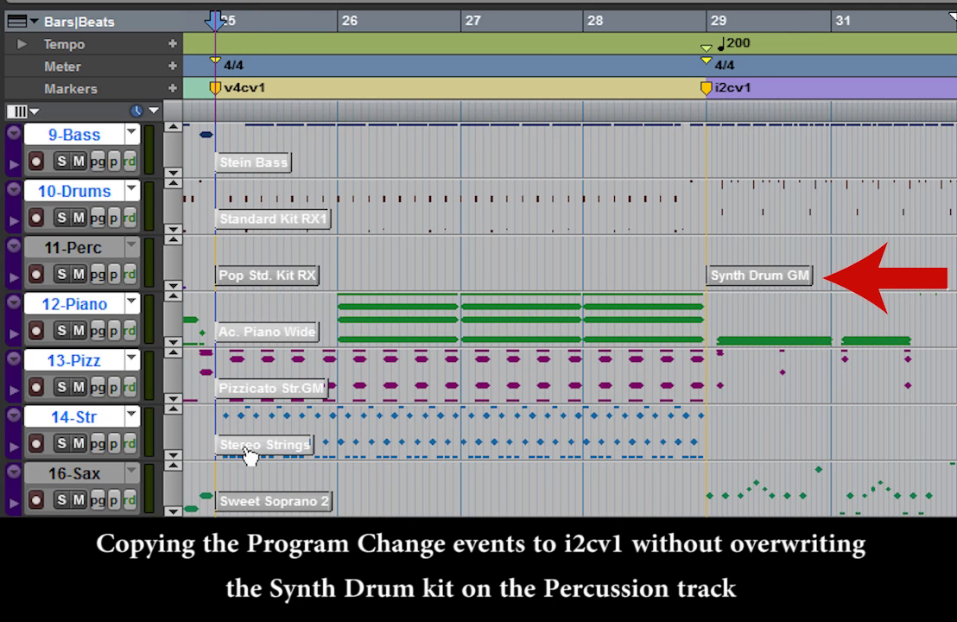
left_click(268, 505, "shift")
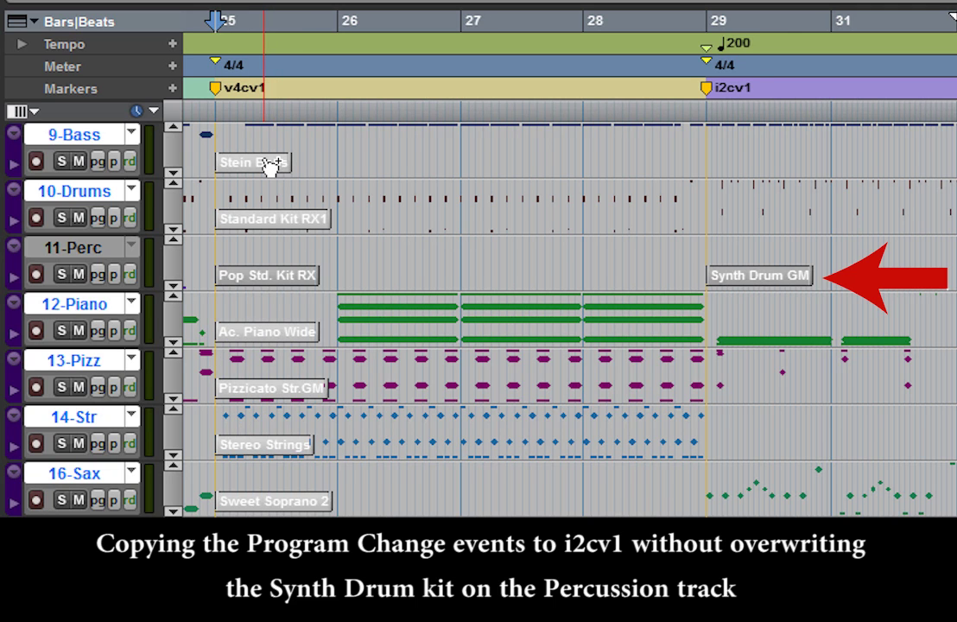
left_click_drag(274, 162, 736, 203)
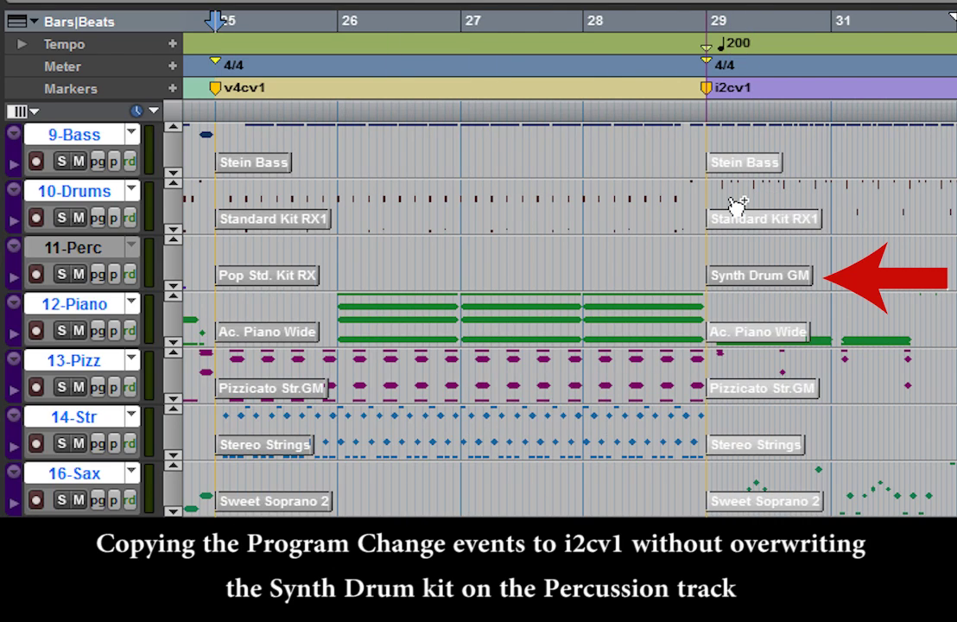
key("ctrl+bracketleft")
key("ctrl+bracketleft")
key("ctrl+bracketleft")
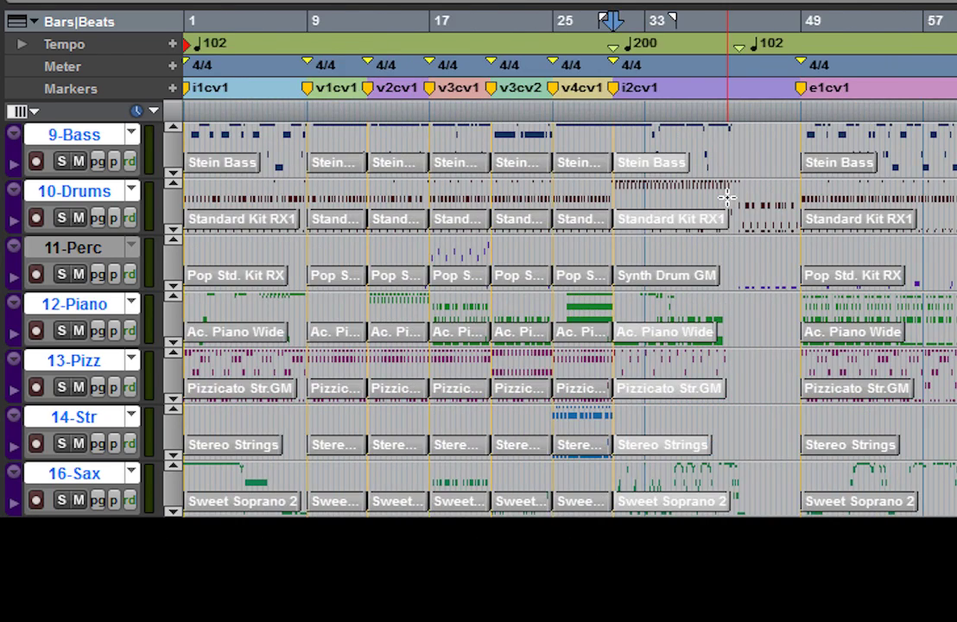